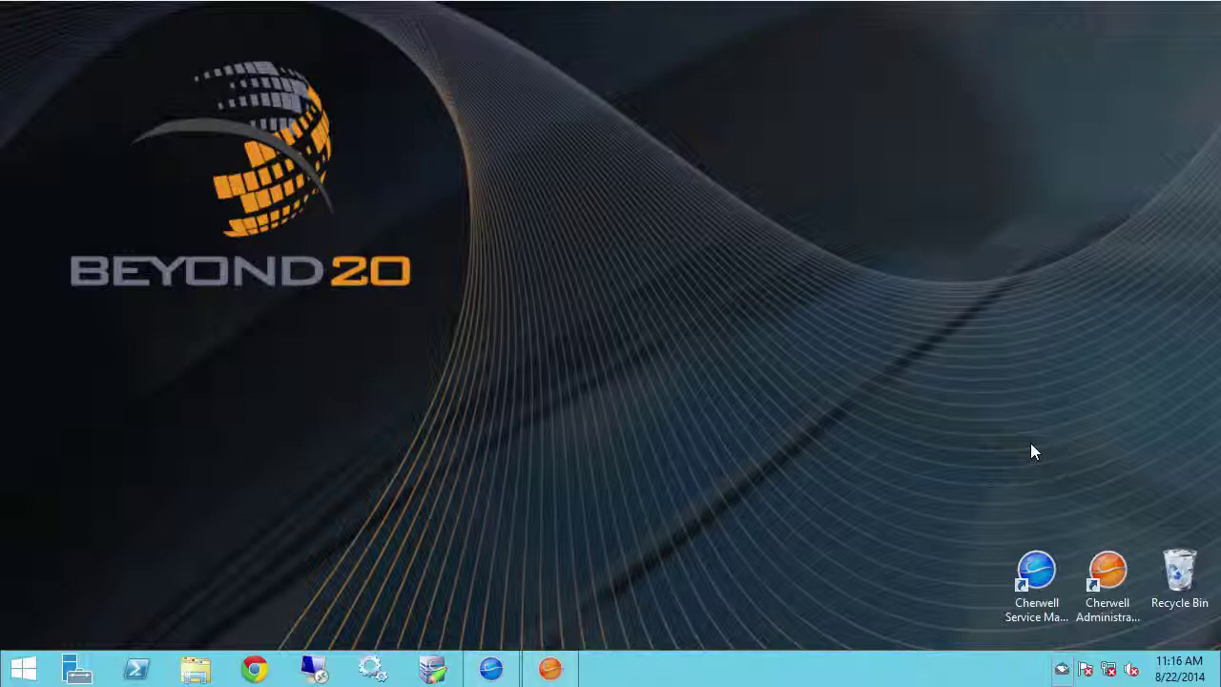
Edit the Run Daily Change Report scheduled item and review its Schedule and Action pages.
left_click(550, 669)
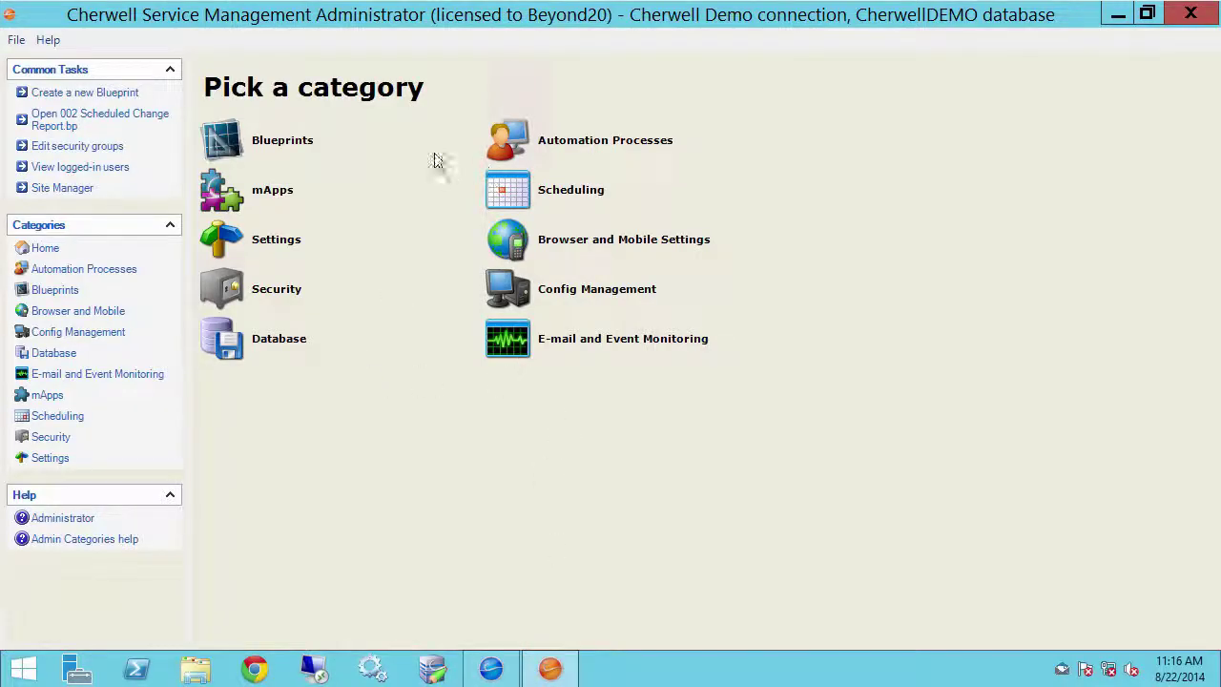
left_click(572, 197)
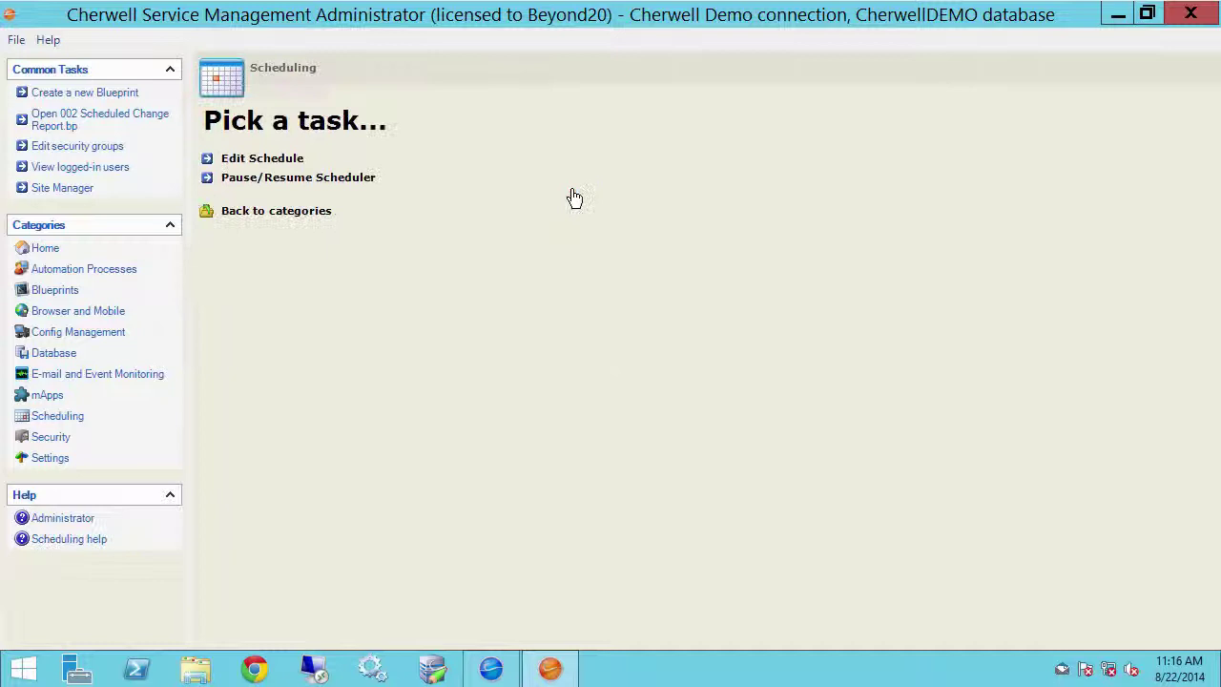
left_click(244, 159)
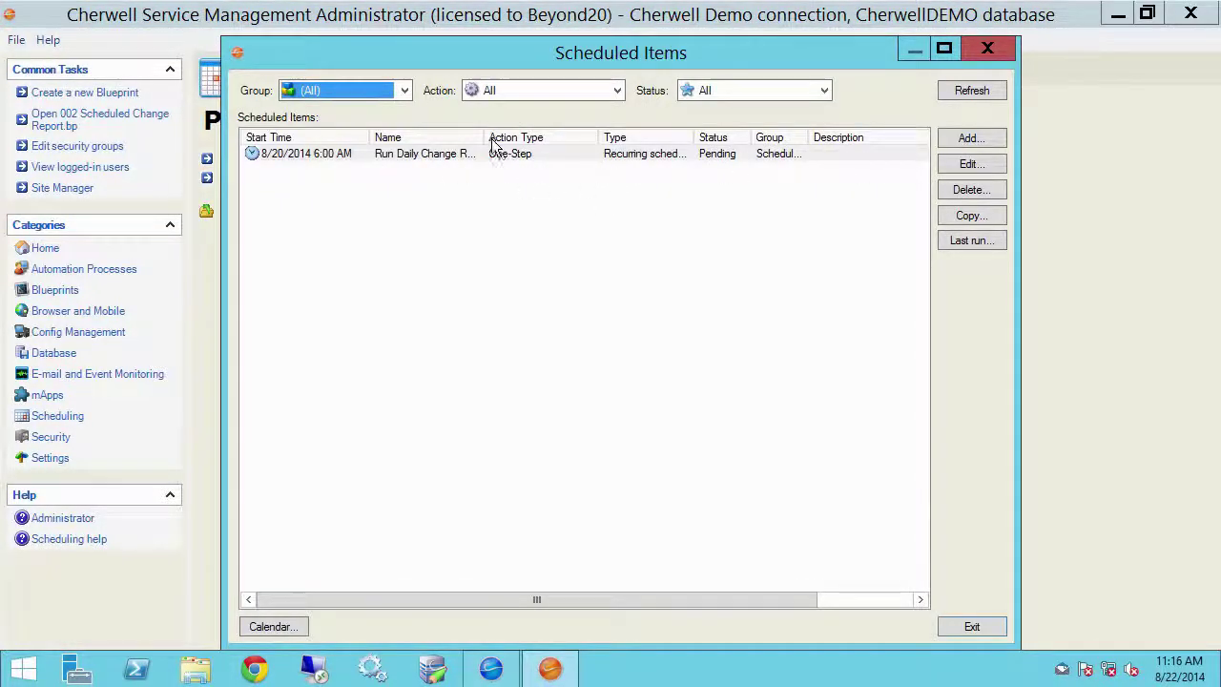
left_click_drag(484, 137, 652, 140)
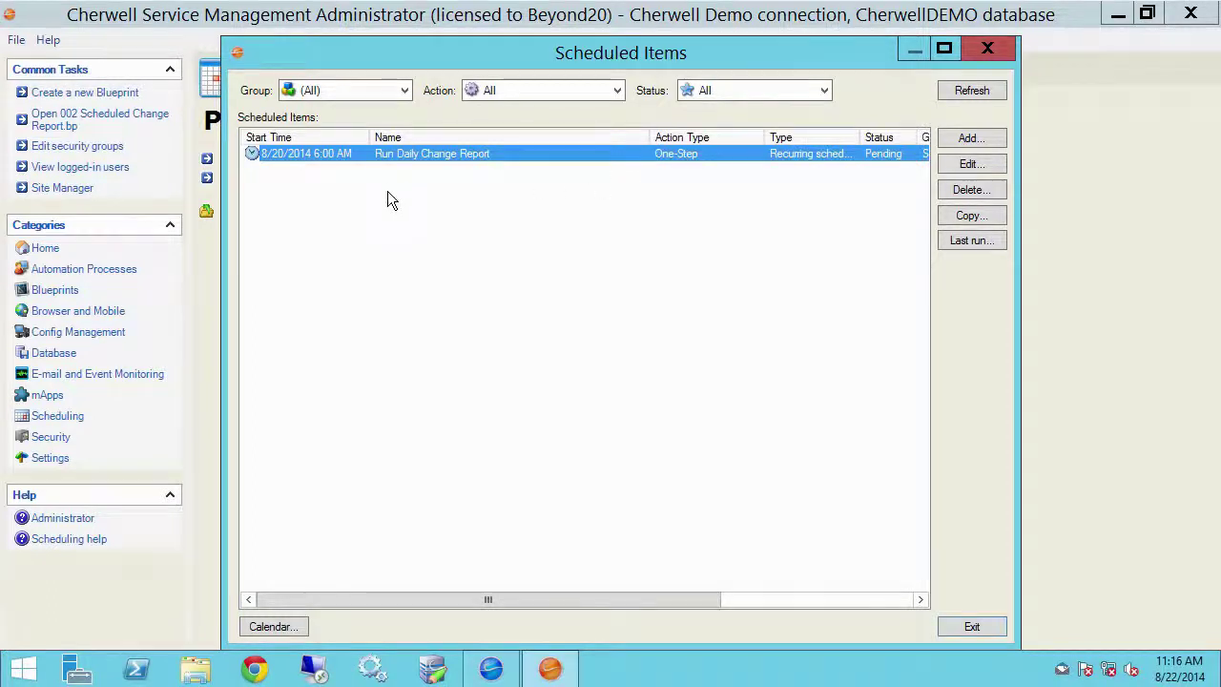
left_click(968, 163)
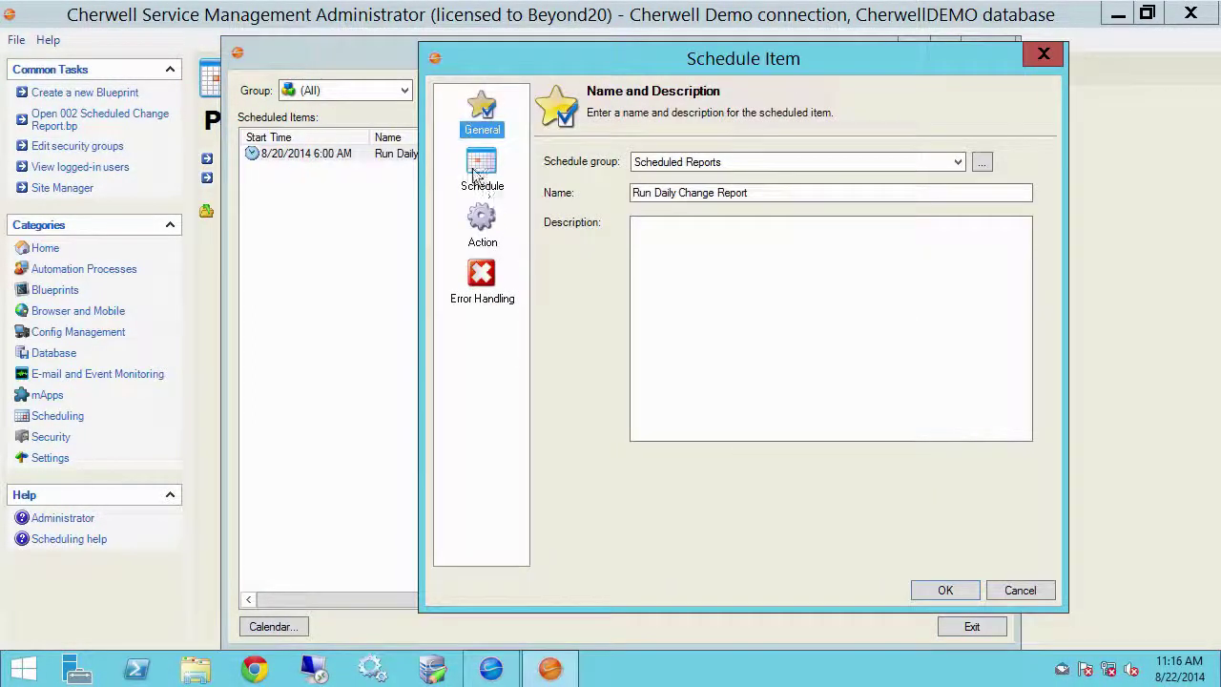
left_click(479, 177)
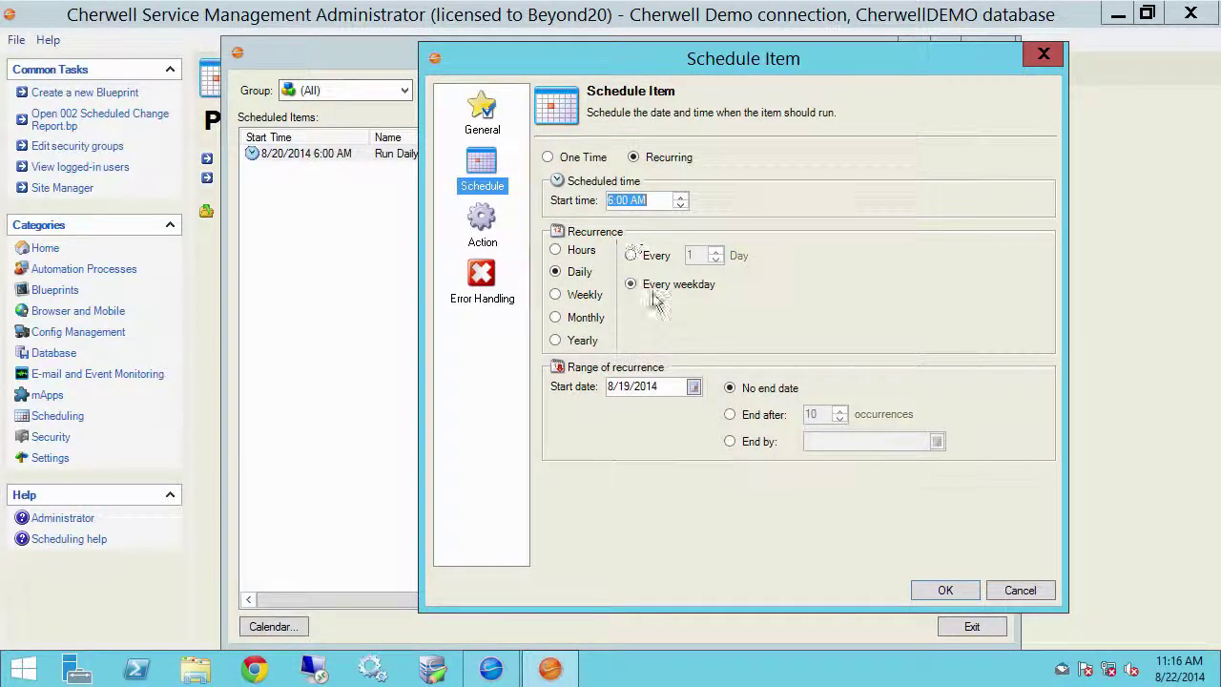
left_click(482, 224)
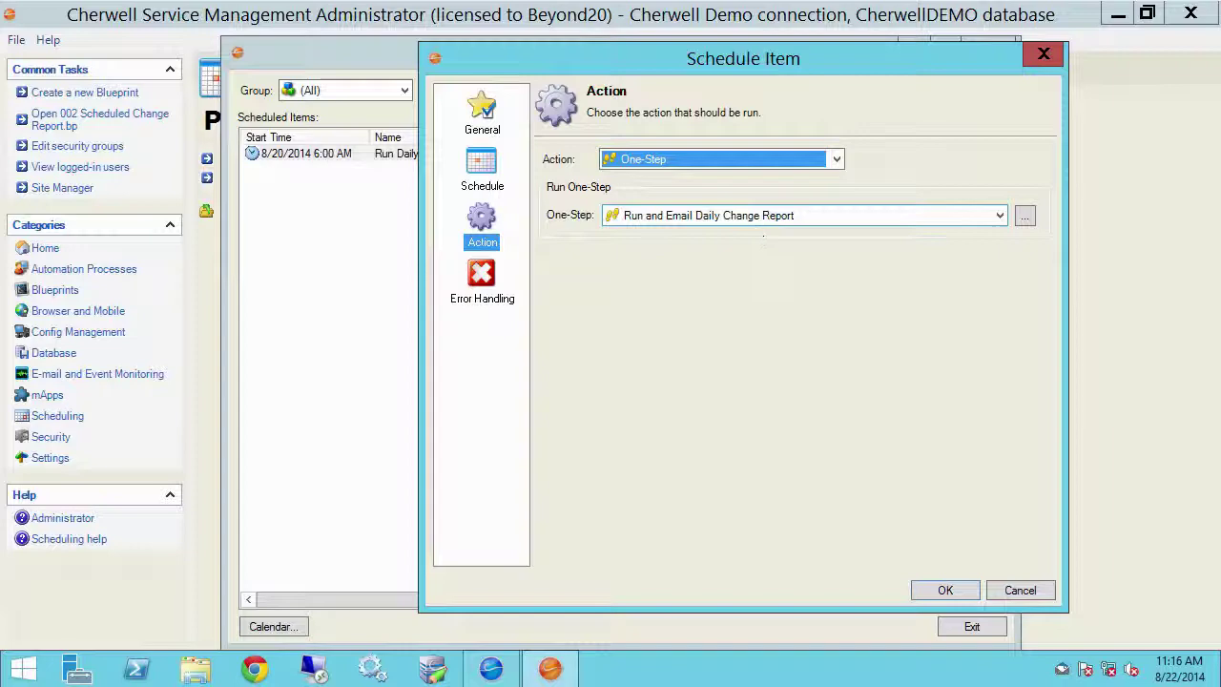
Open the Run and Email Daily Change Report One-Step for editing from the One-Step list.
left_click(1024, 220)
right_click(444, 298)
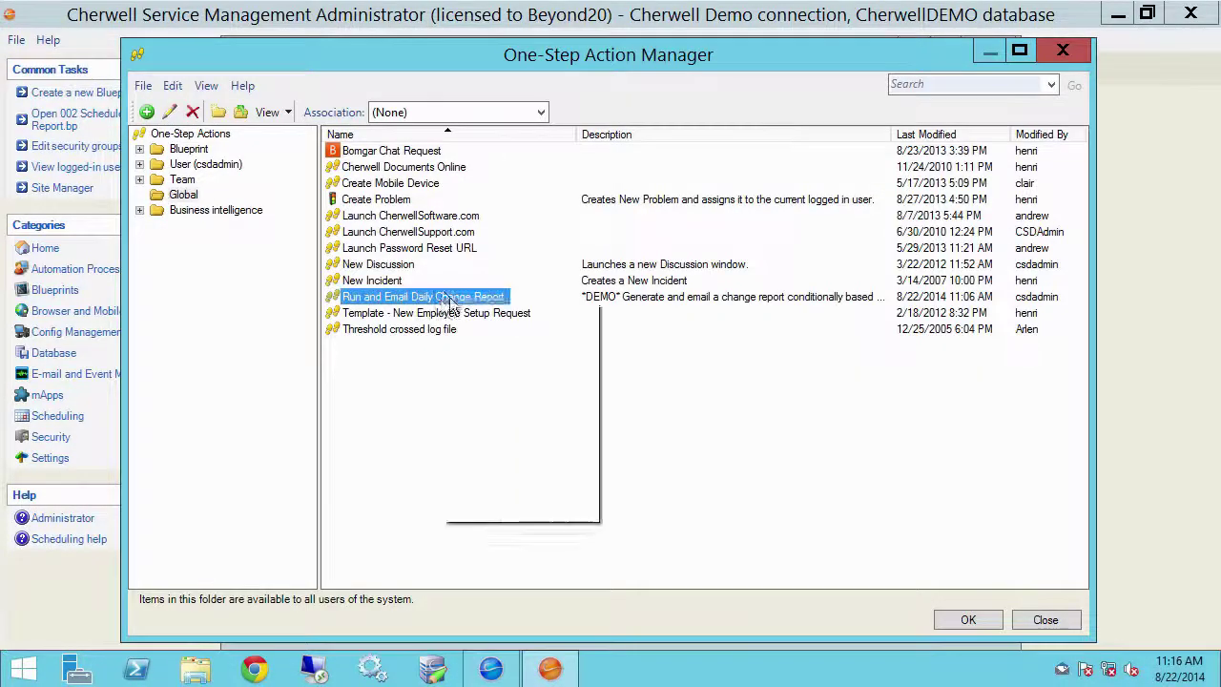
left_click(519, 329)
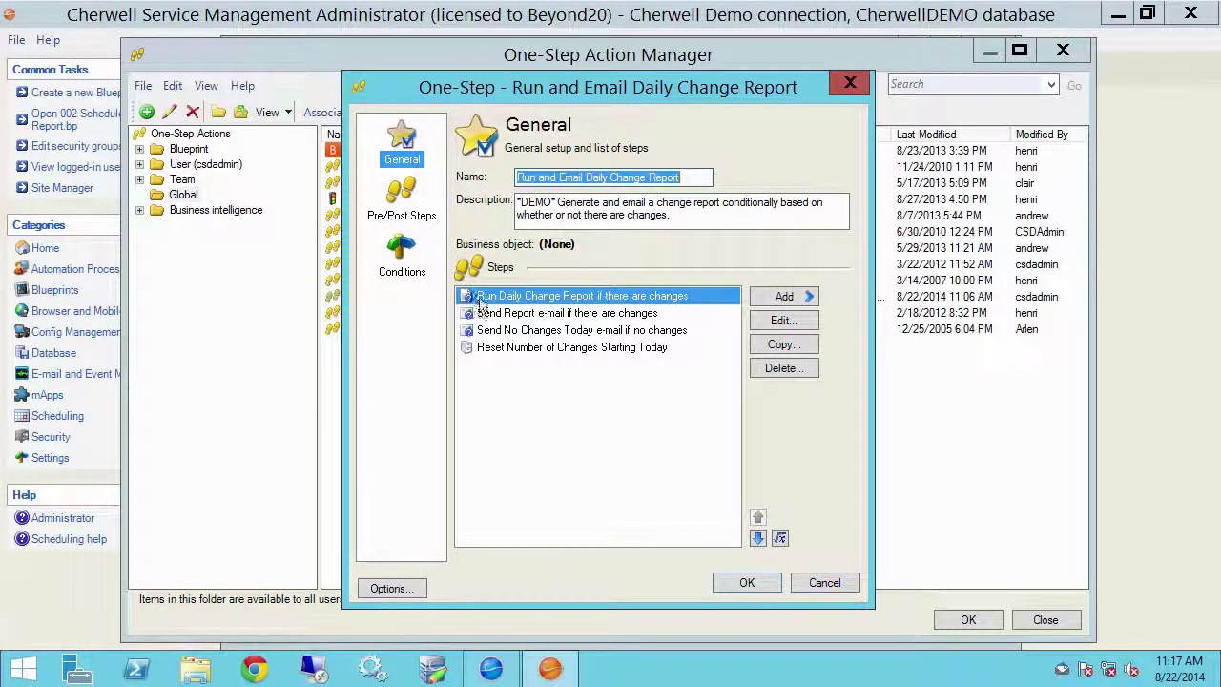
Condition the report step on stored value Number of Changes Starting Today being at least 1.
left_click(779, 538)
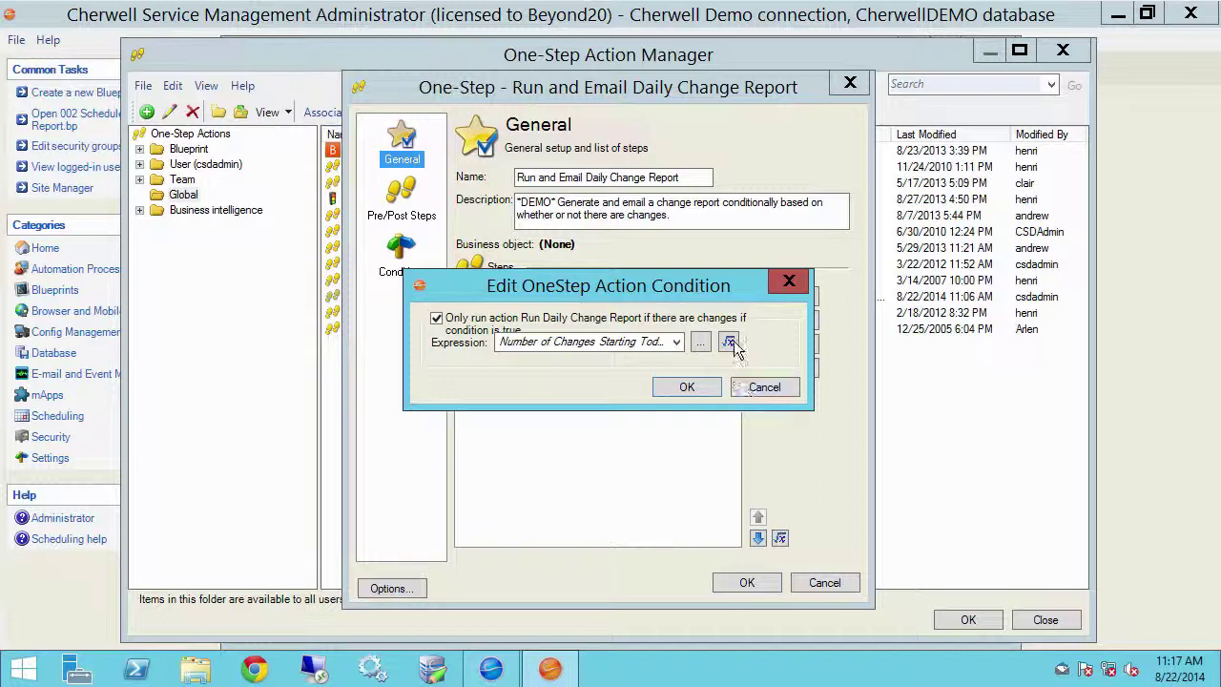
left_click(729, 341)
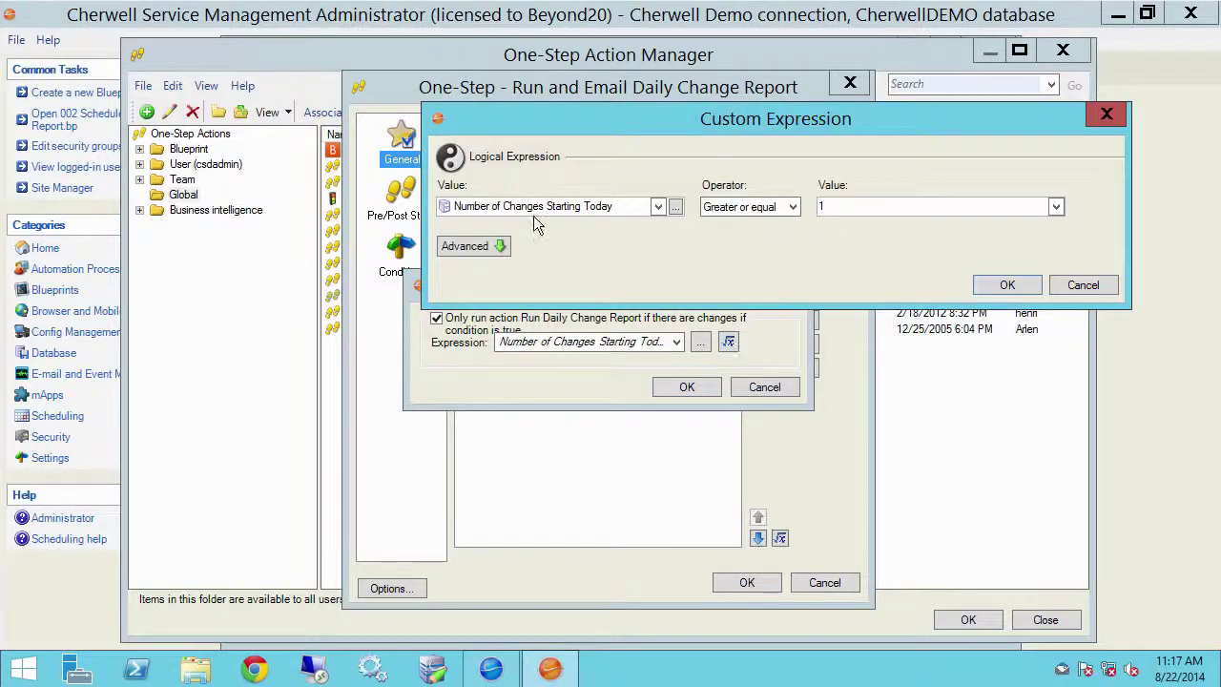
left_click(675, 209)
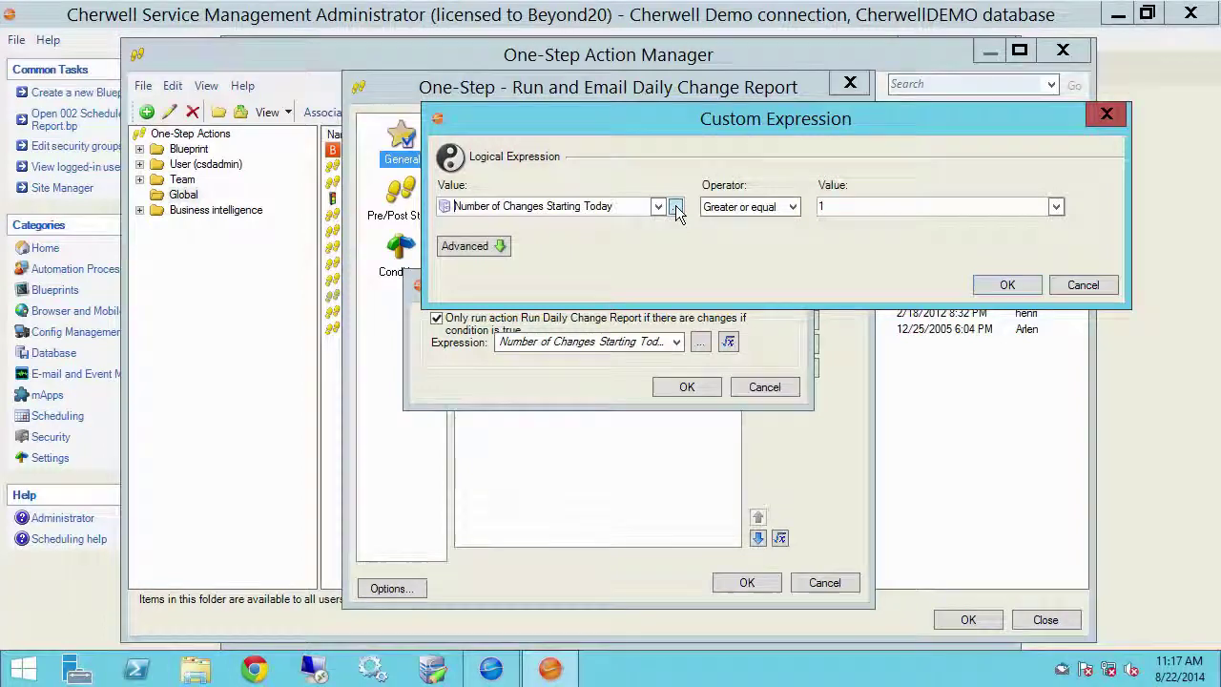
right_click(539, 419)
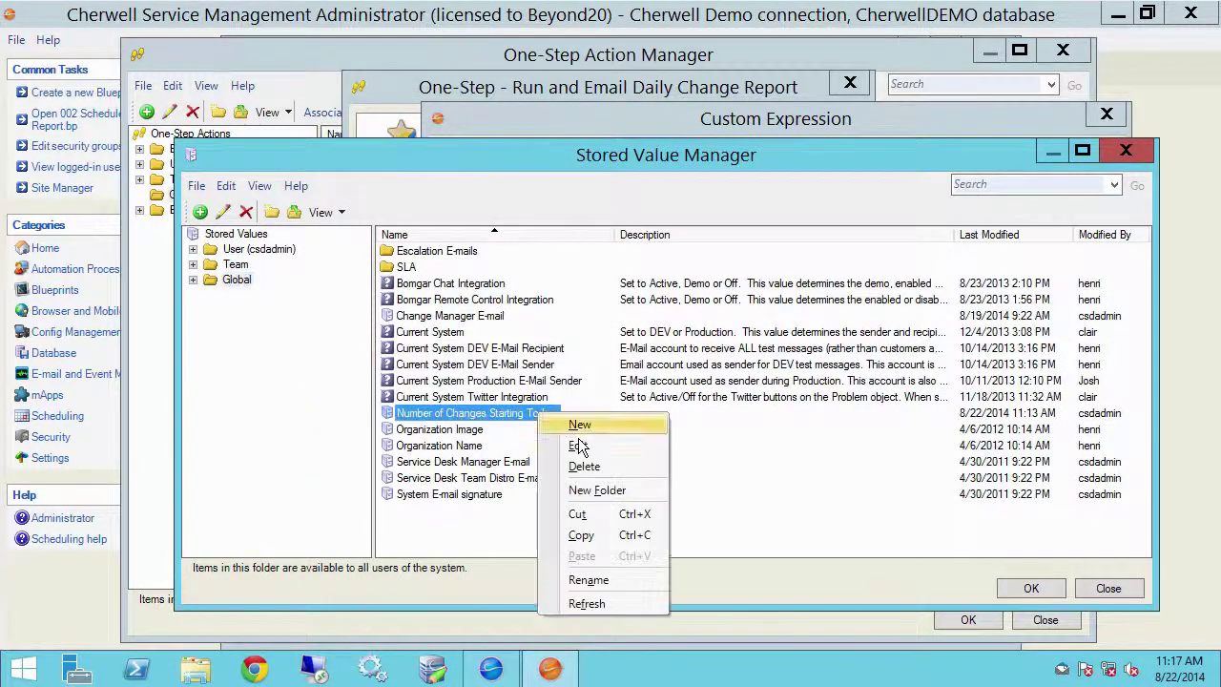
left_click(577, 442)
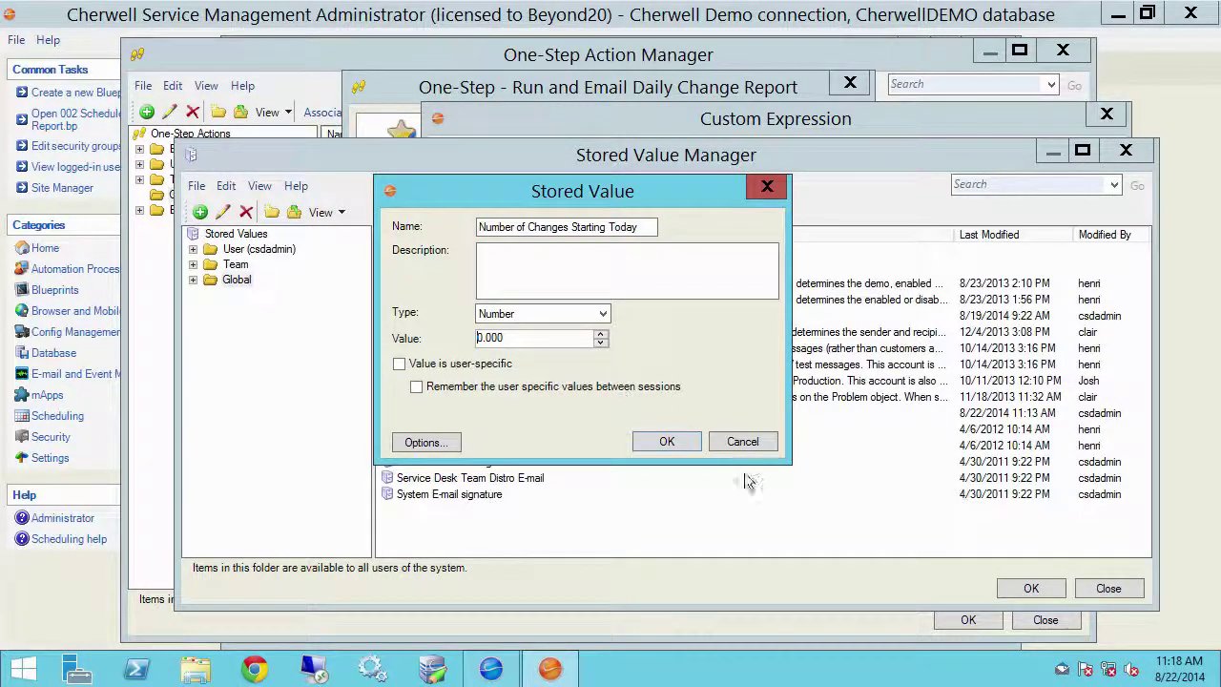
left_click(667, 448)
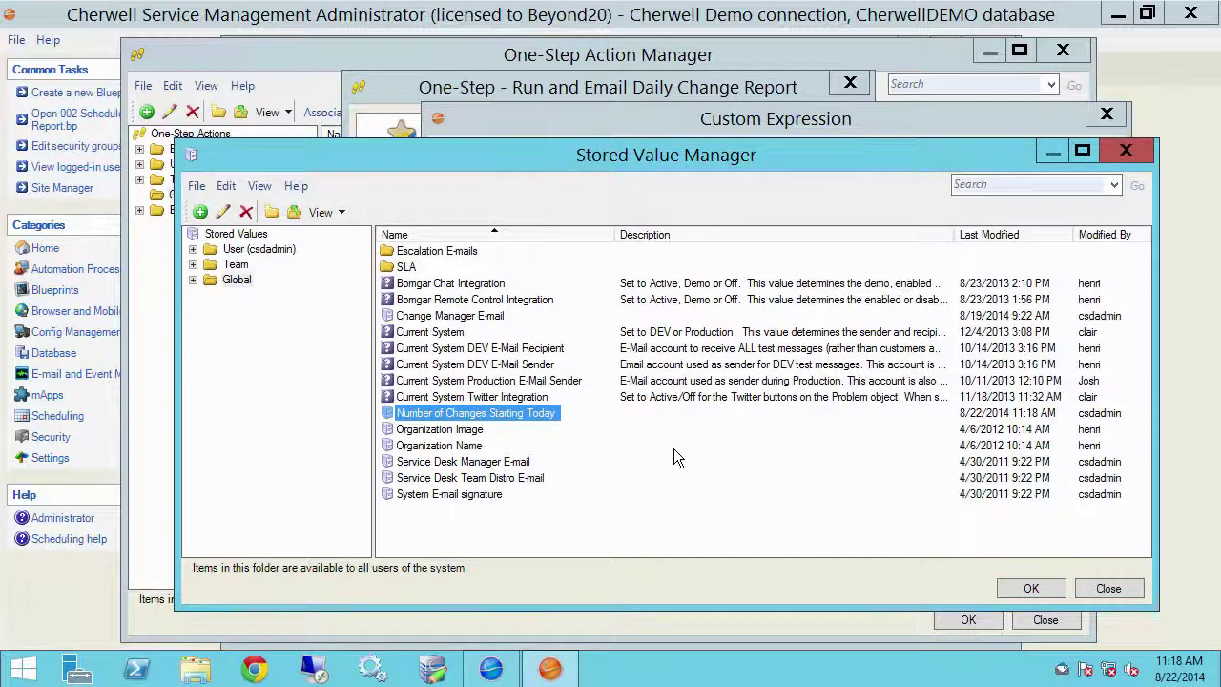
left_click(1013, 592)
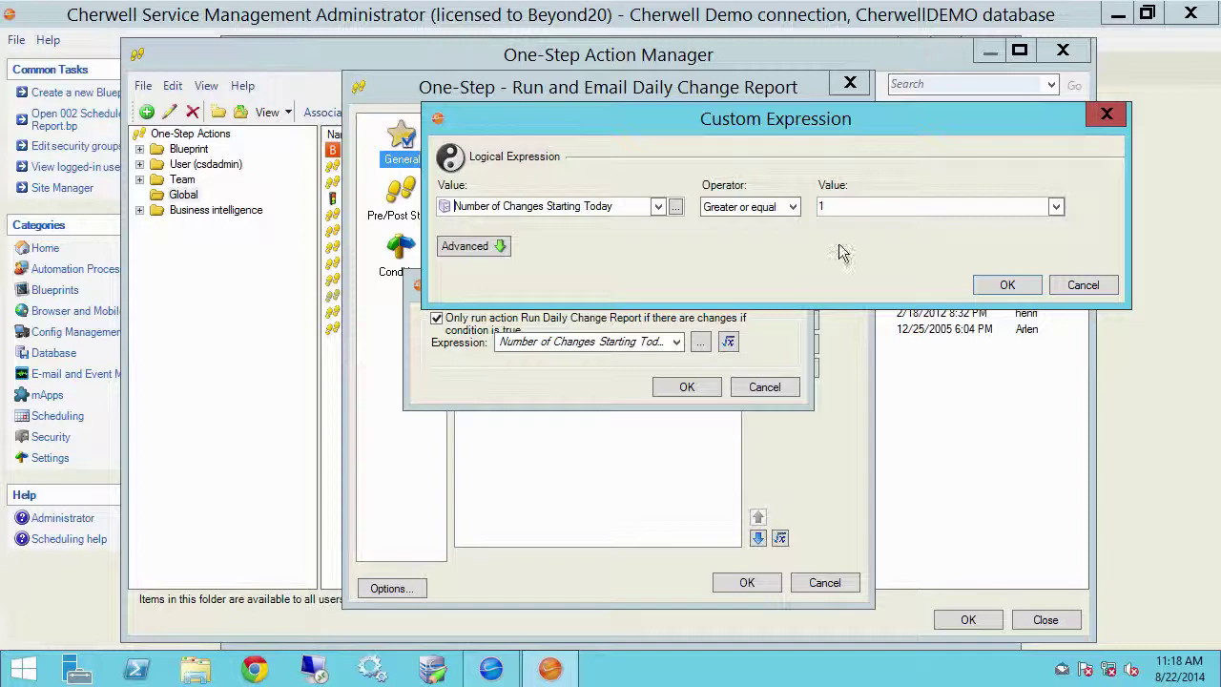
left_click(1007, 284)
left_click(714, 391)
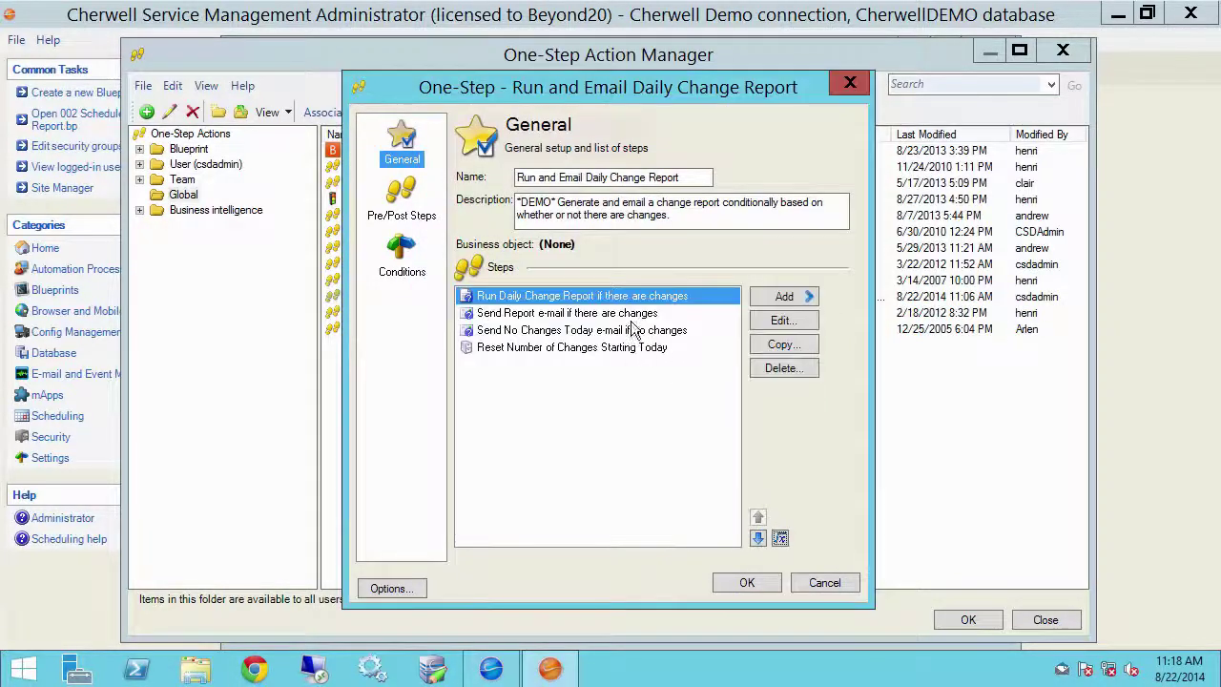
left_click(634, 314)
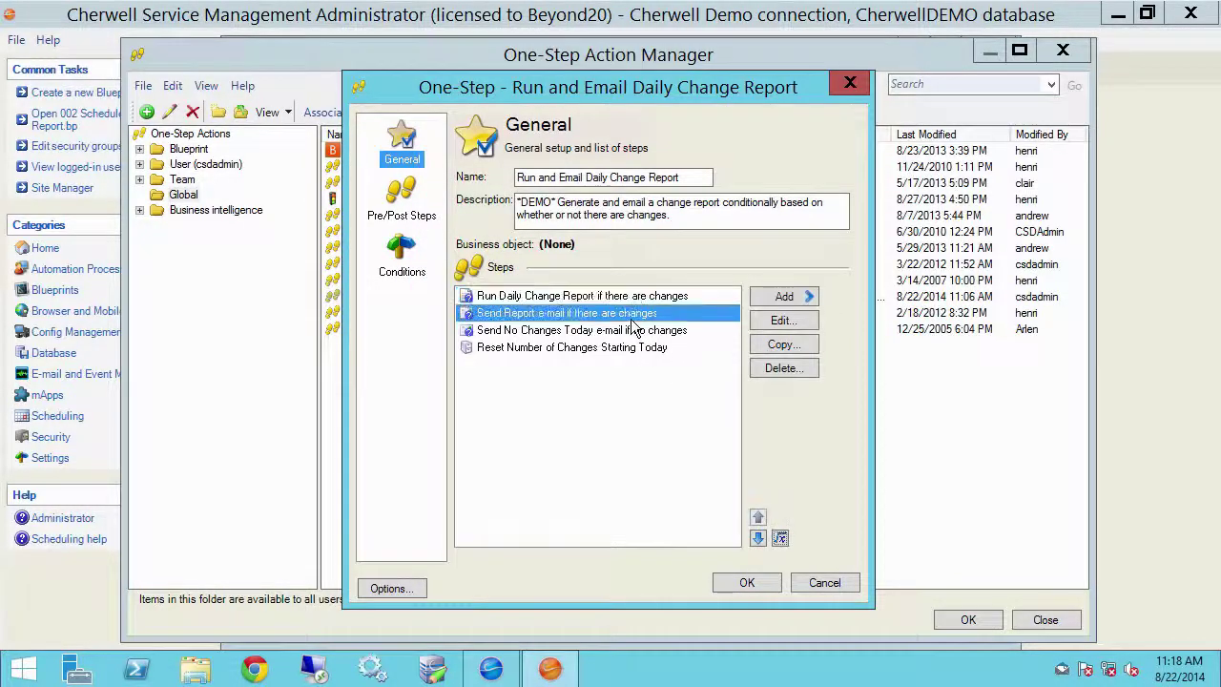
left_click(774, 320)
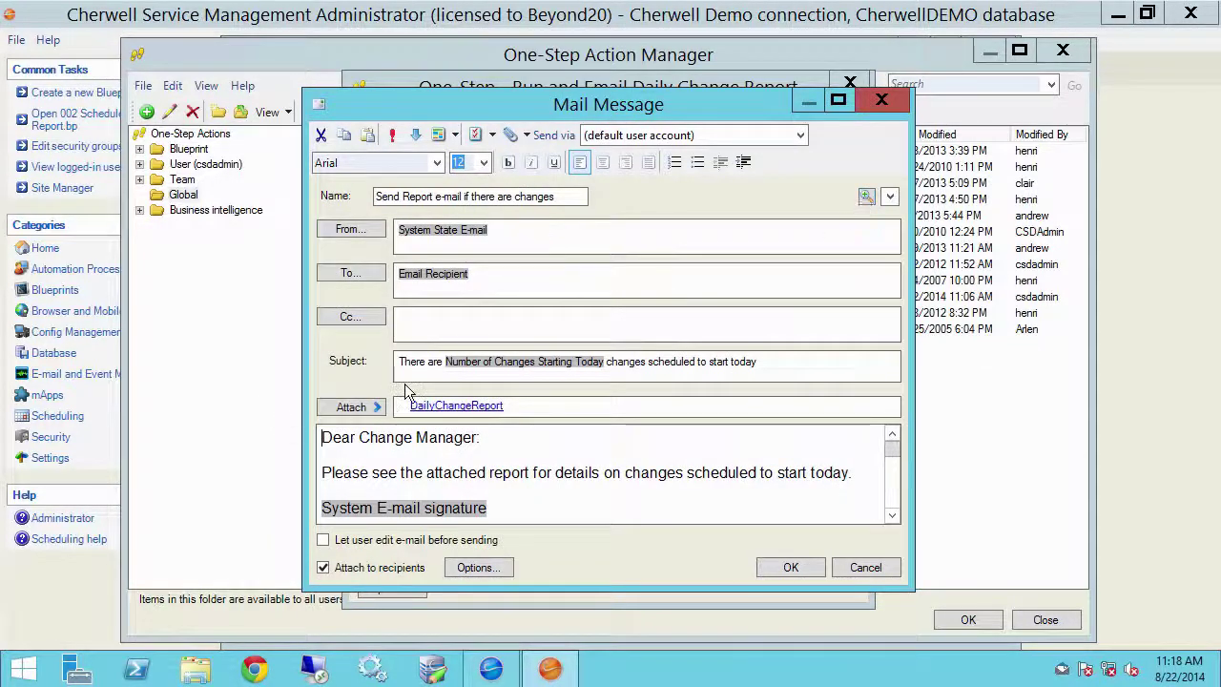
left_click(866, 197)
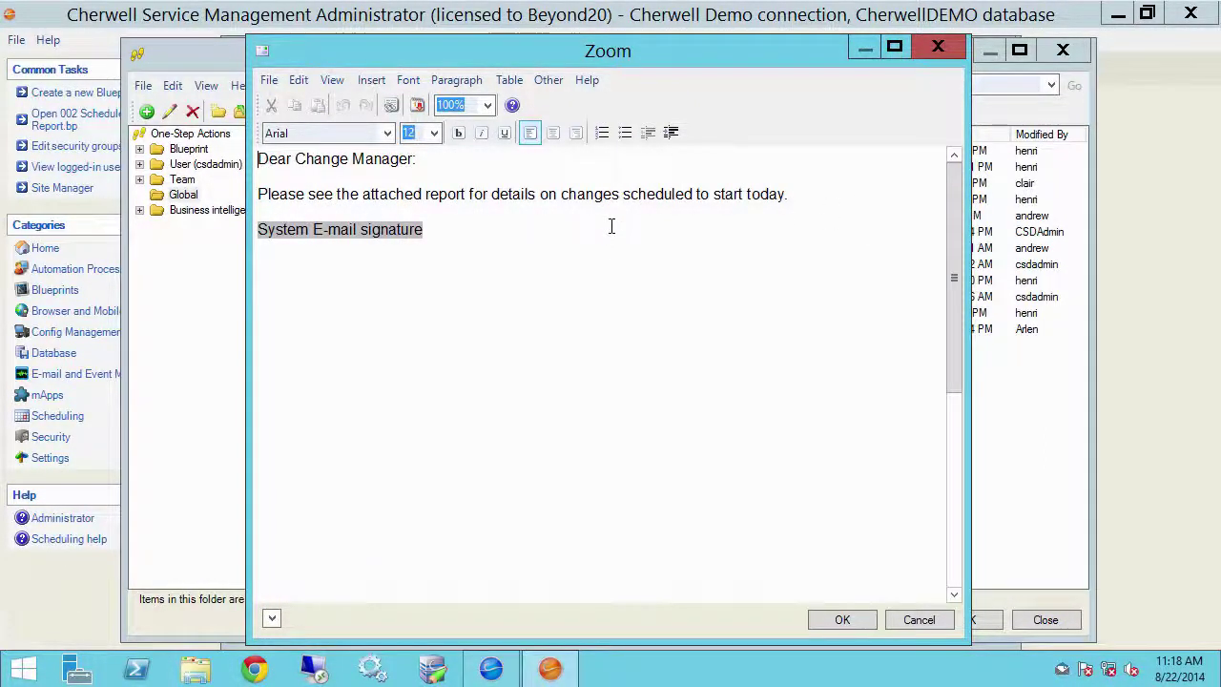
left_click(871, 619)
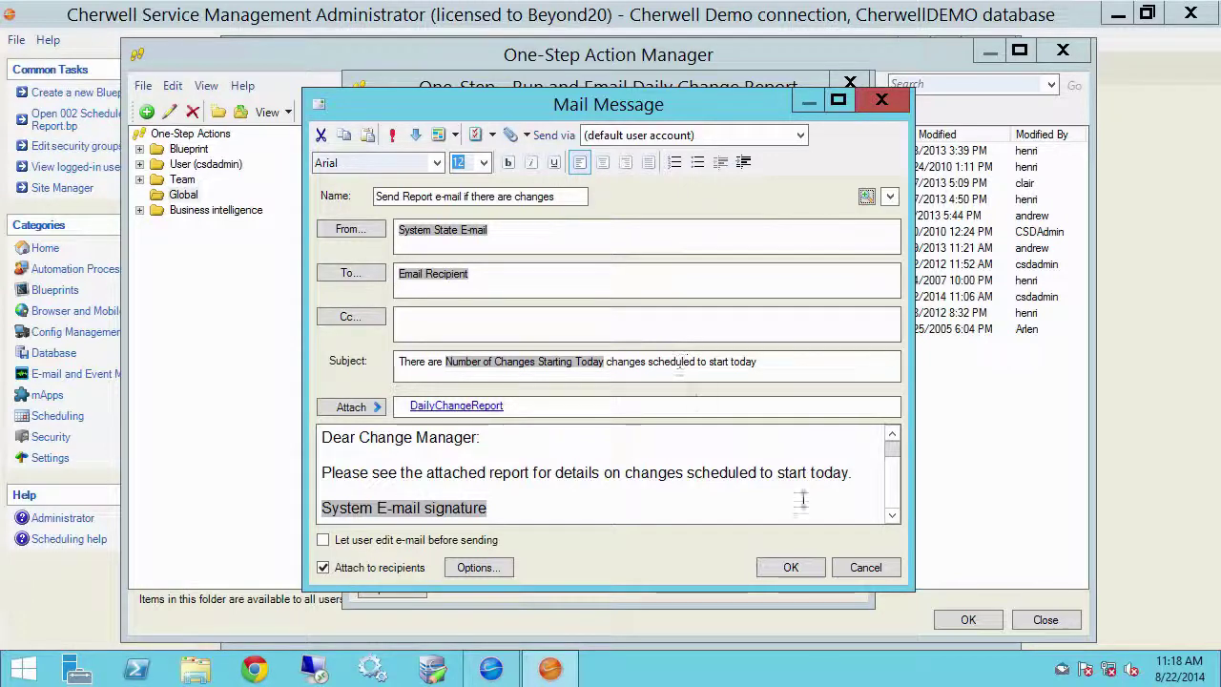
left_click(790, 568)
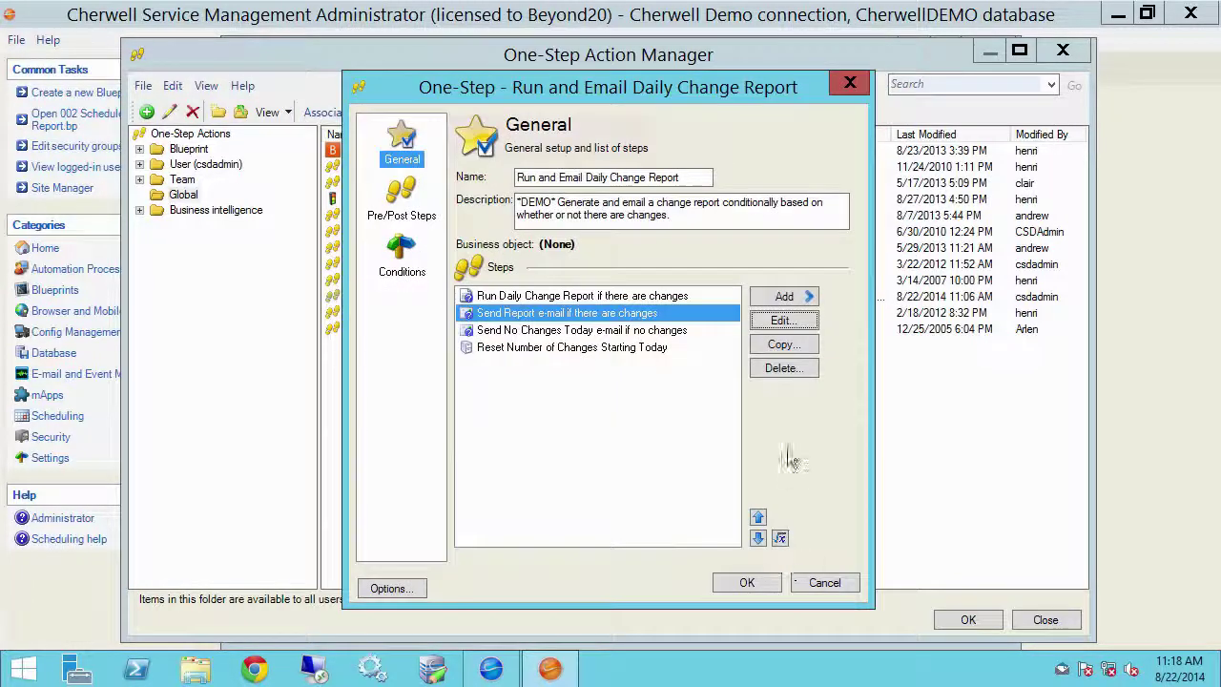
left_click(779, 538)
left_click(728, 341)
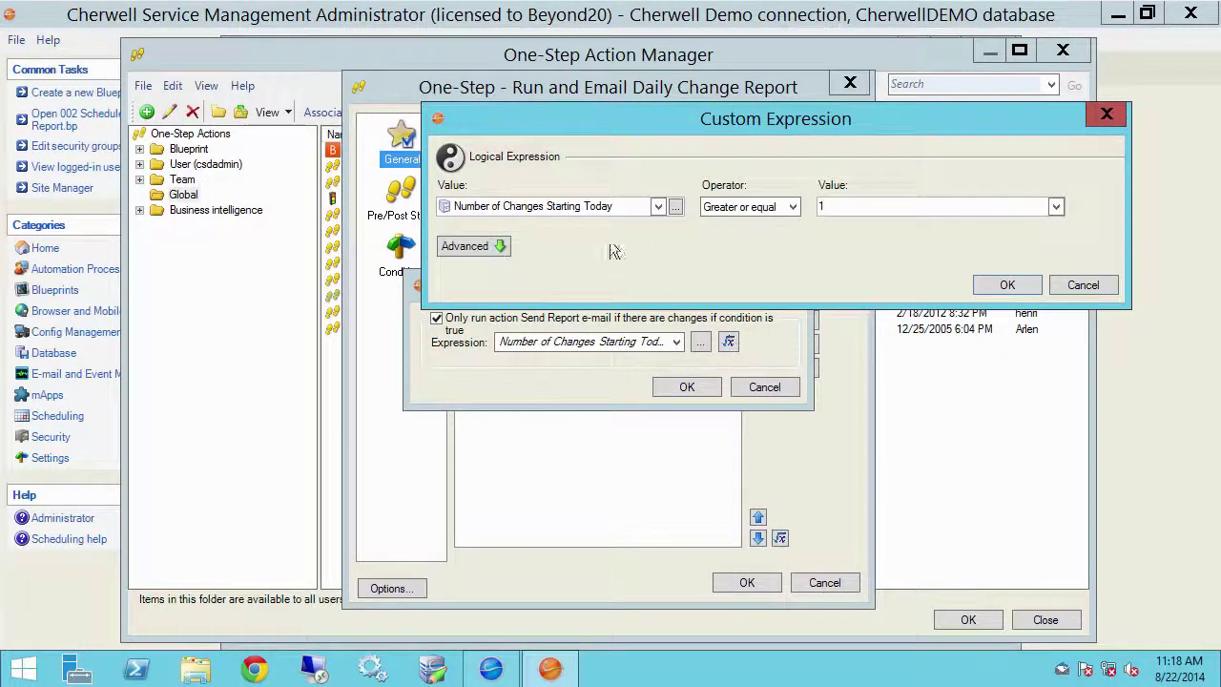
Check the Send No Changes Today step runs only when the value is below 1, and review its e-mail.
left_click(1083, 285)
left_click(764, 386)
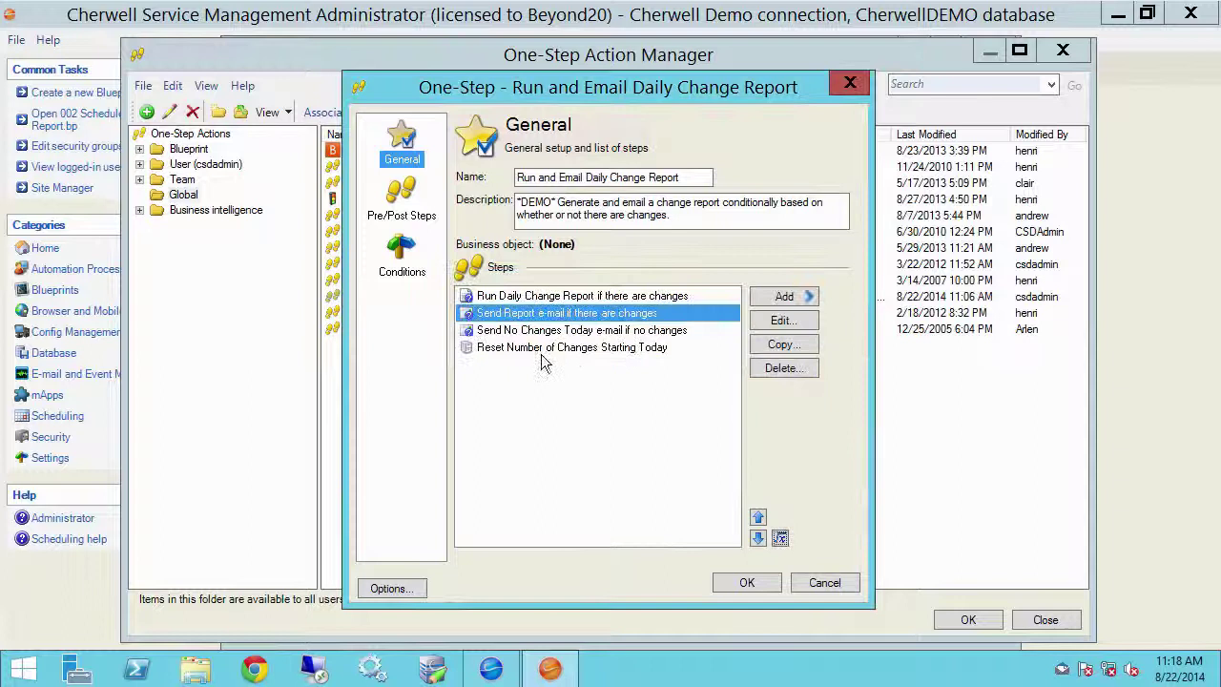
left_click(540, 333)
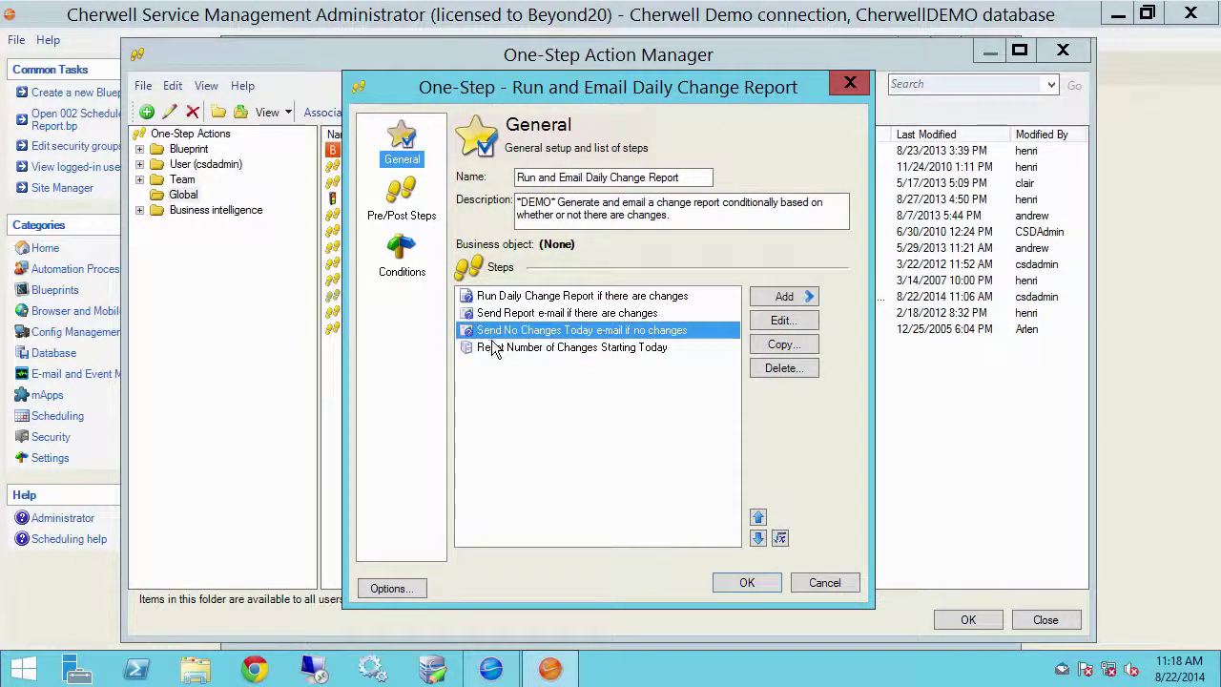
left_click(778, 537)
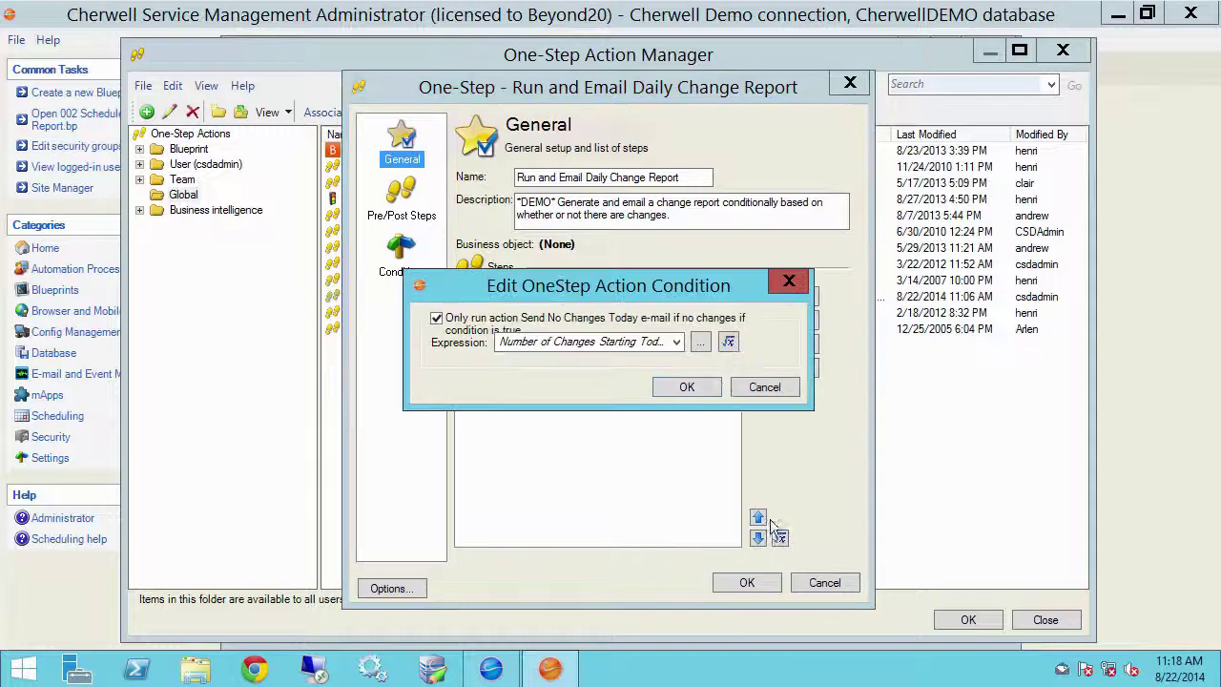
left_click(727, 341)
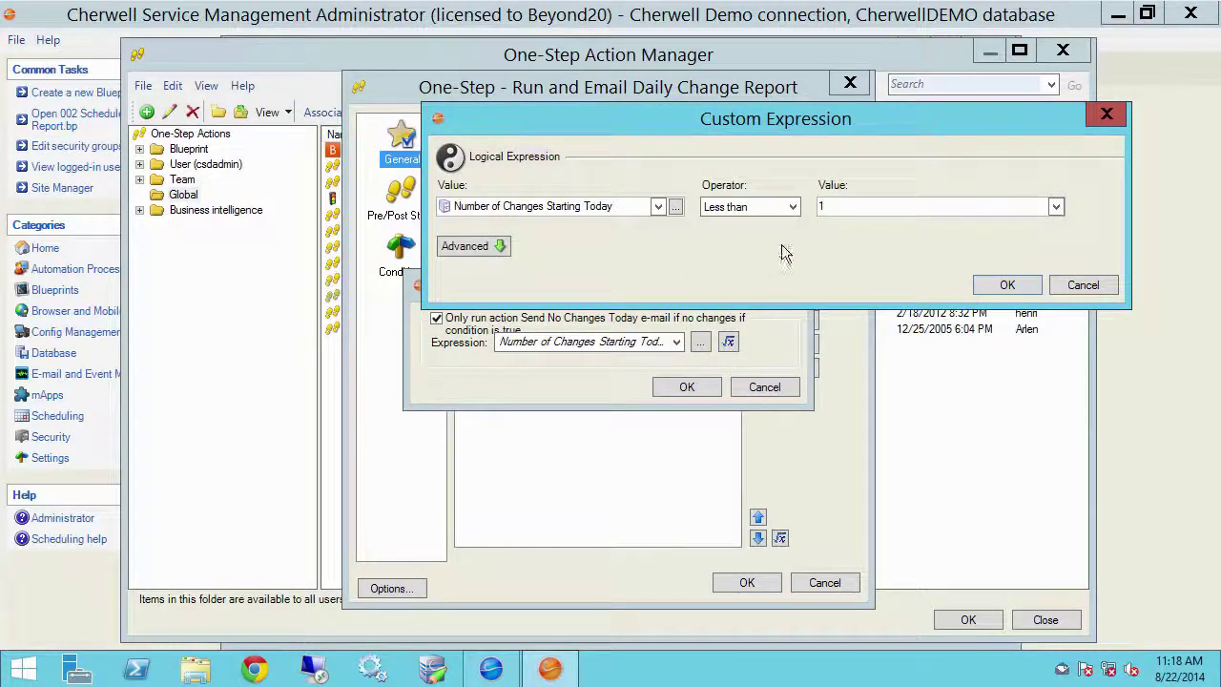
left_click(1006, 285)
left_click(686, 387)
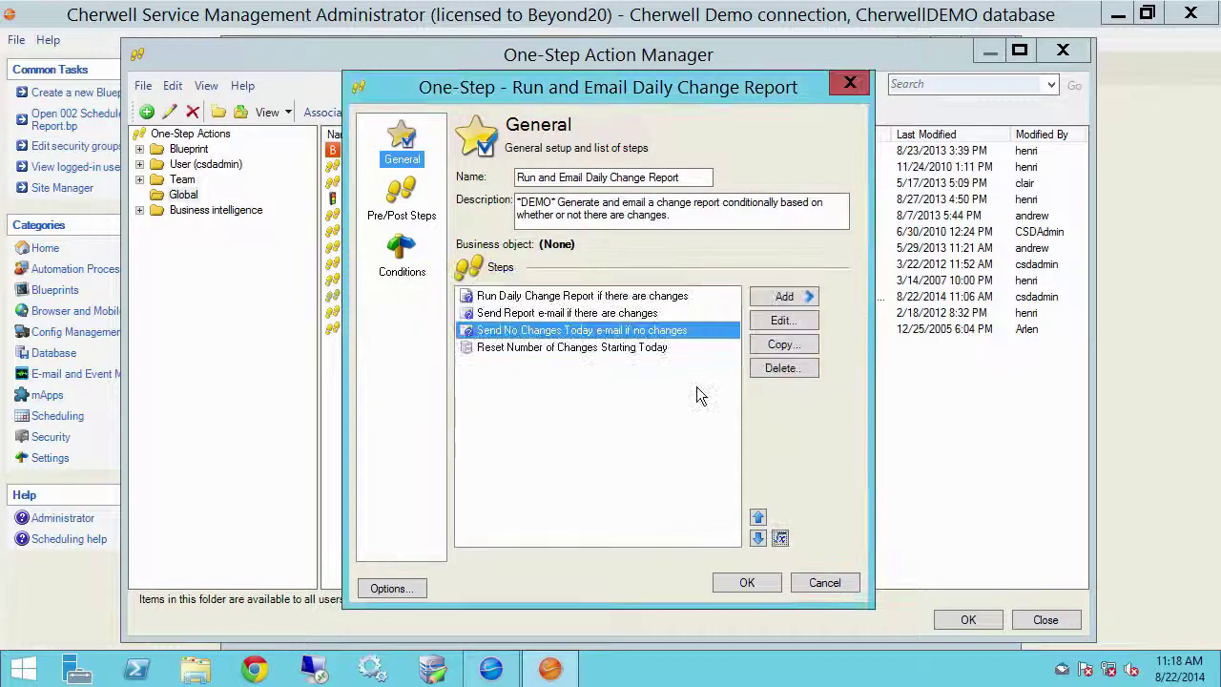
left_click(774, 322)
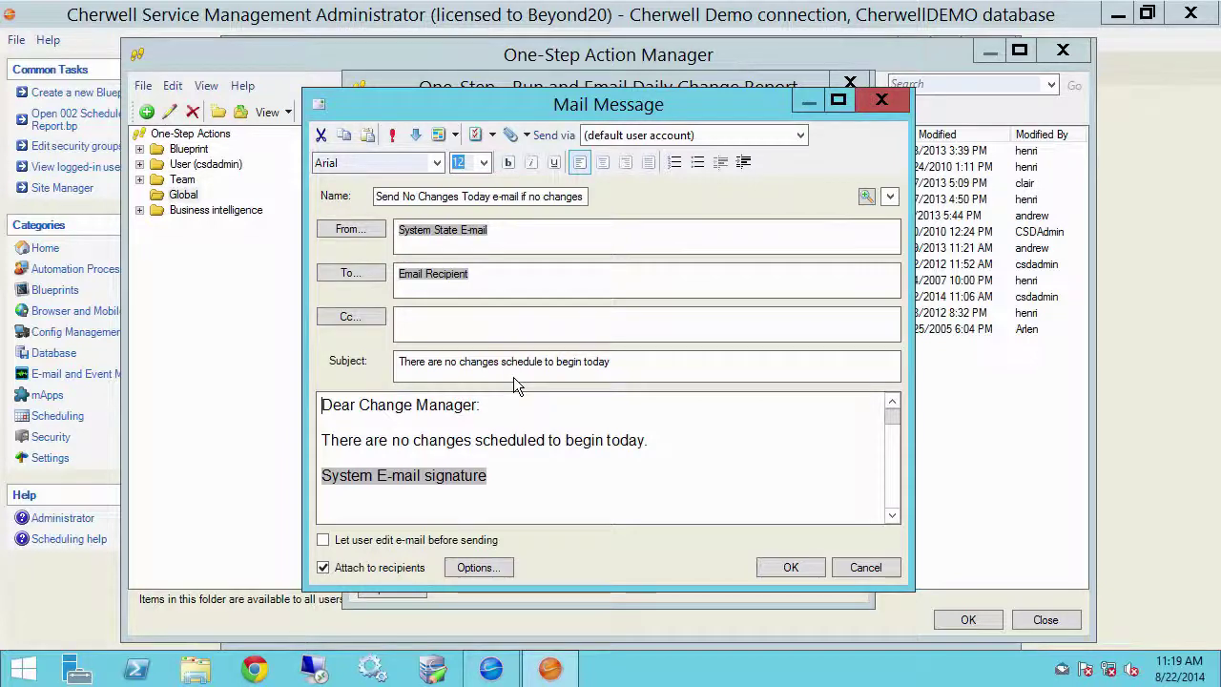
left_click(789, 567)
Review the final step resetting Number of Changes Starting Today to 0.
left_click(658, 349)
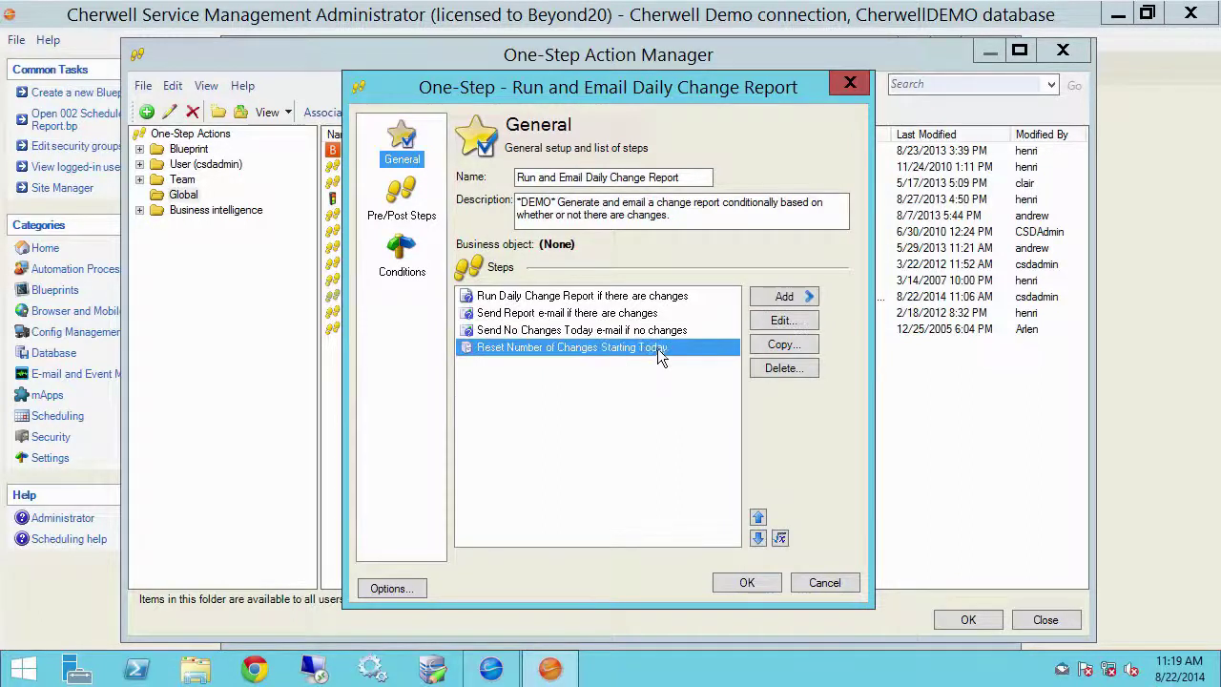
left_click(780, 320)
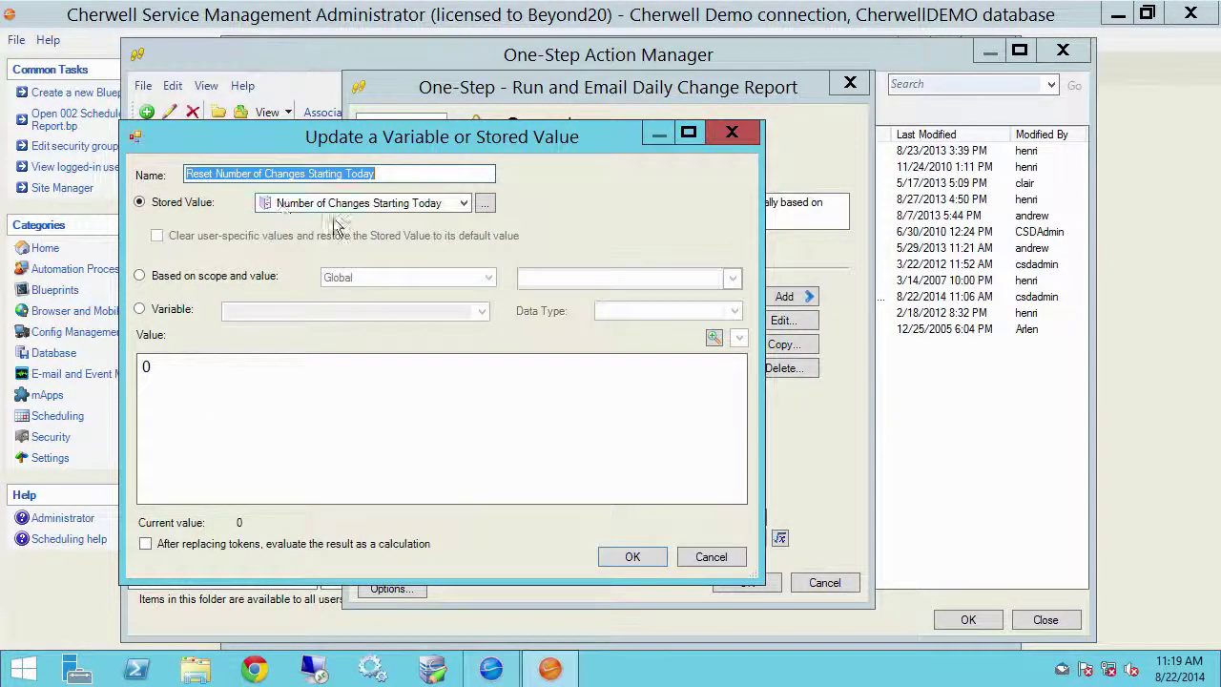
left_click(632, 556)
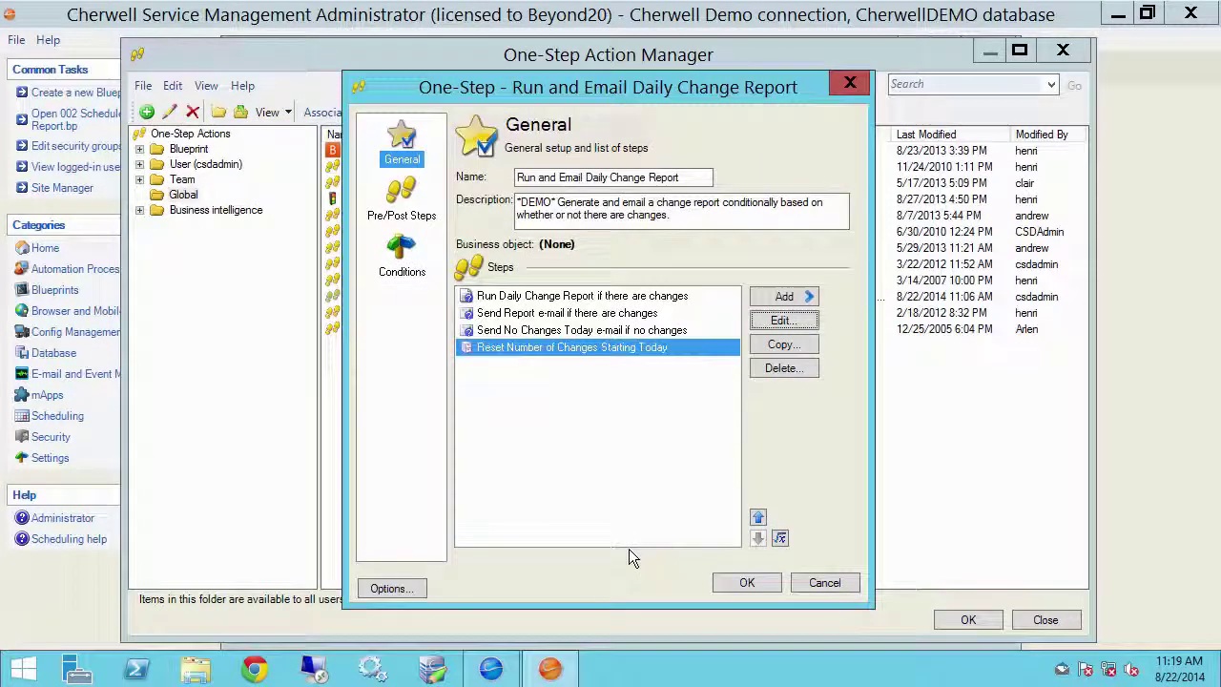
Confirm the One-Step, save the Run Daily Change Report schedule item, and close Scheduled Items.
left_click(745, 581)
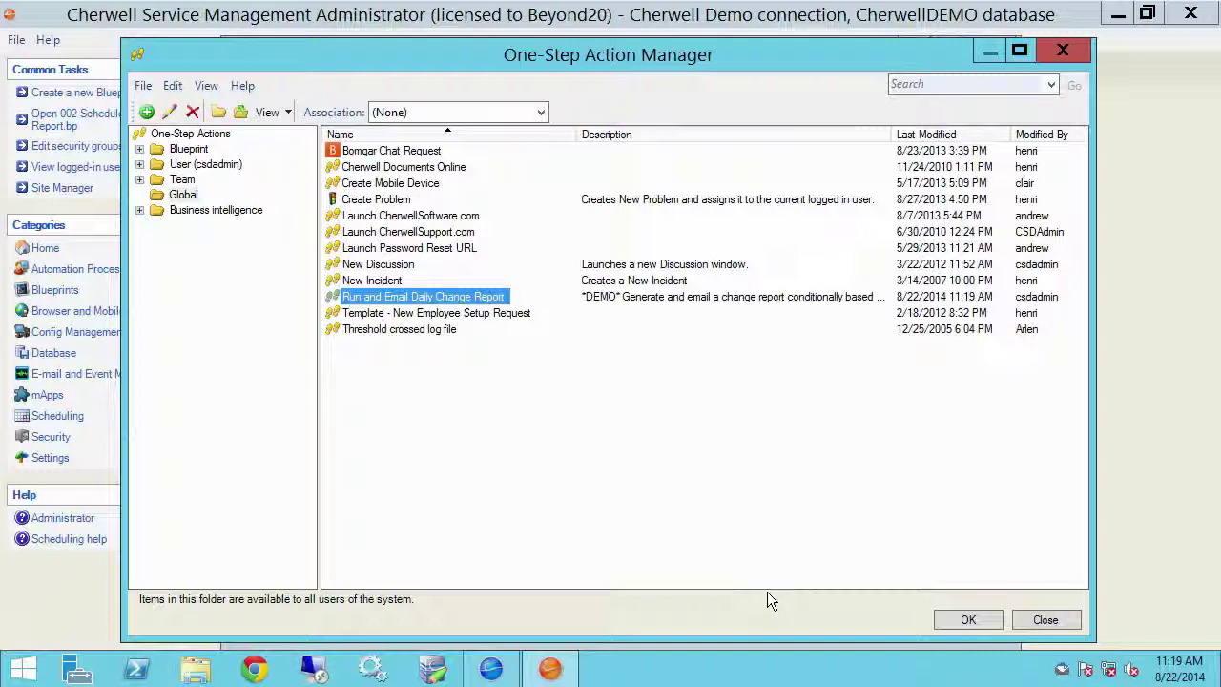
left_click(968, 619)
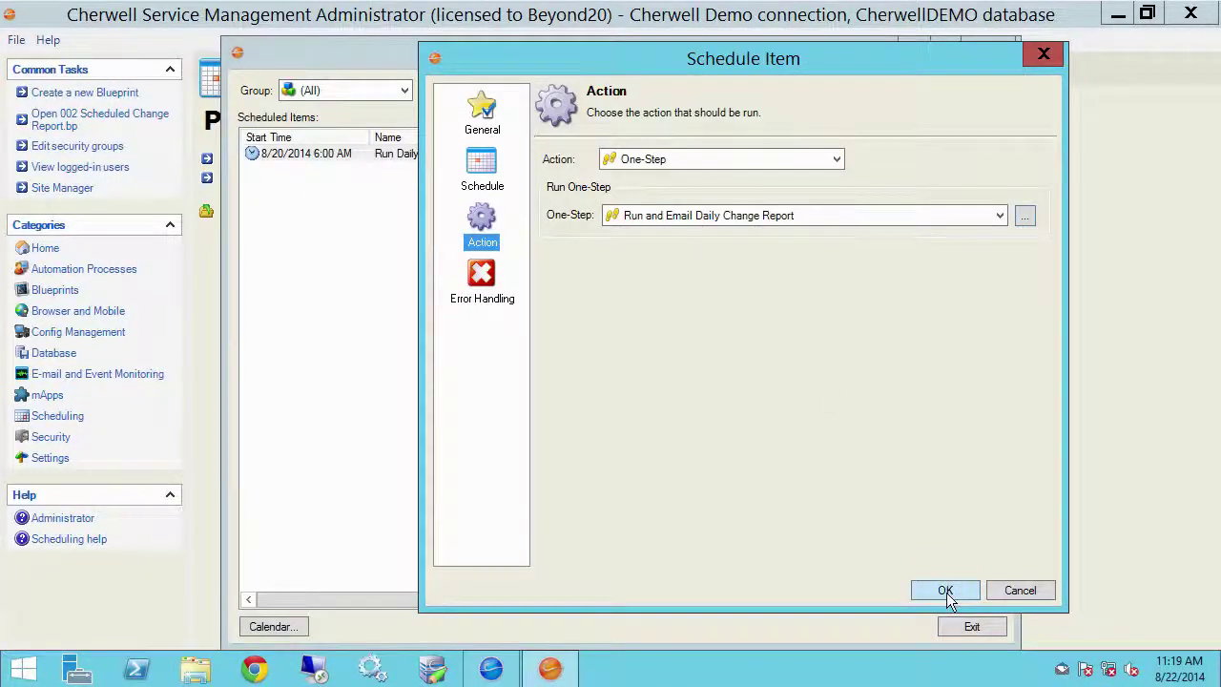
left_click(945, 590)
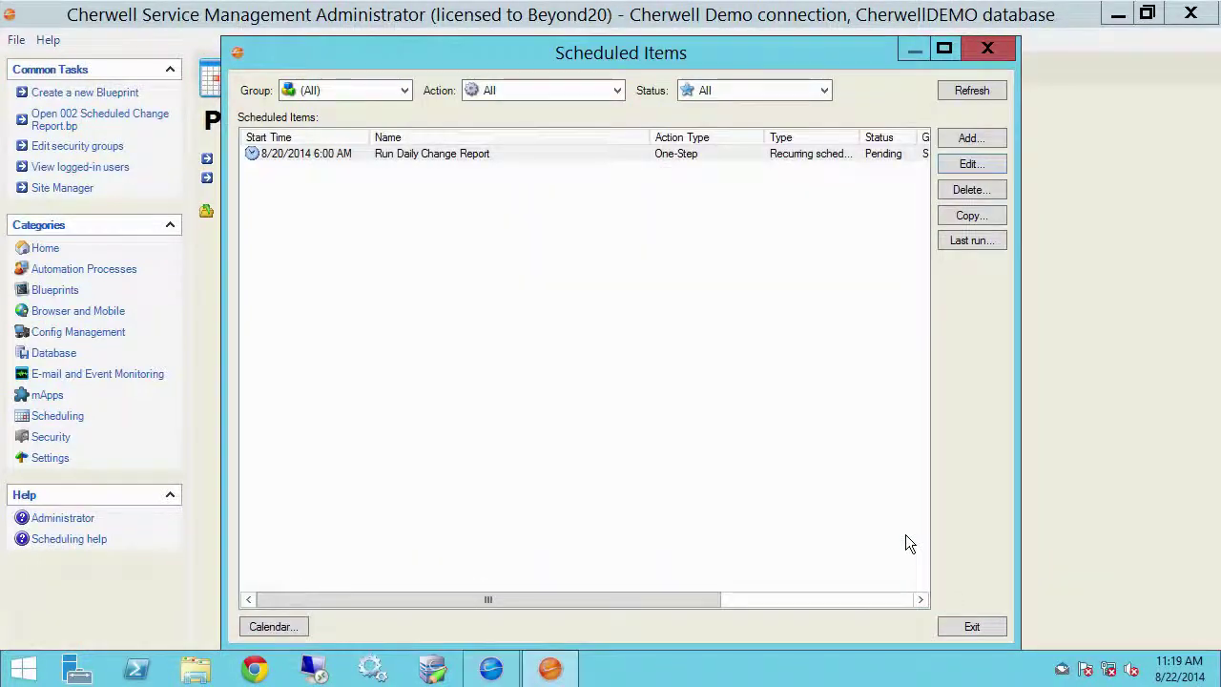
left_click(971, 627)
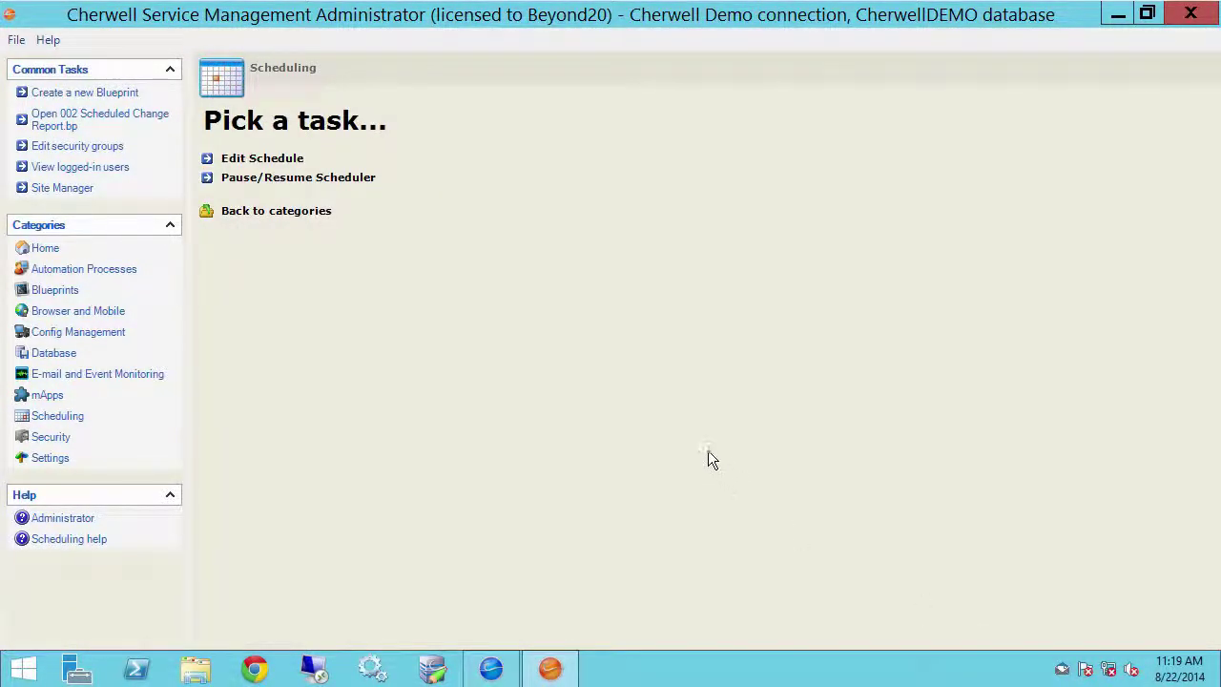
Open the Change - Update Changes Starting Today automation process in the workflow designer.
left_click(319, 219)
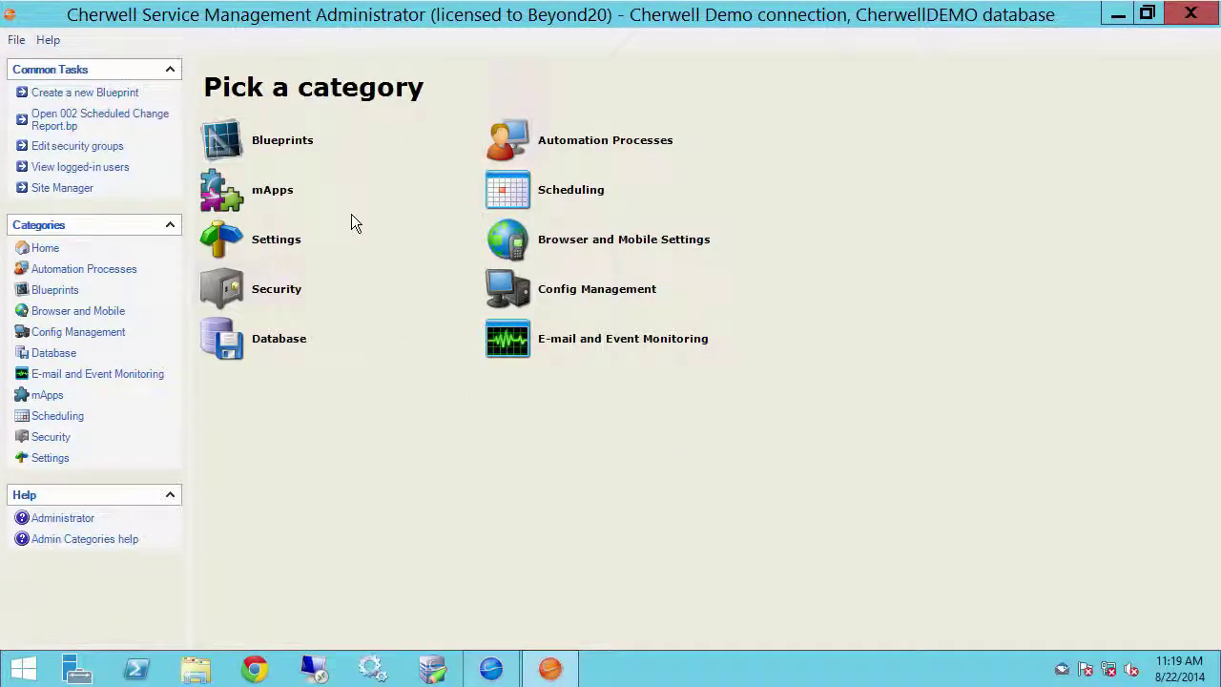
left_click(619, 143)
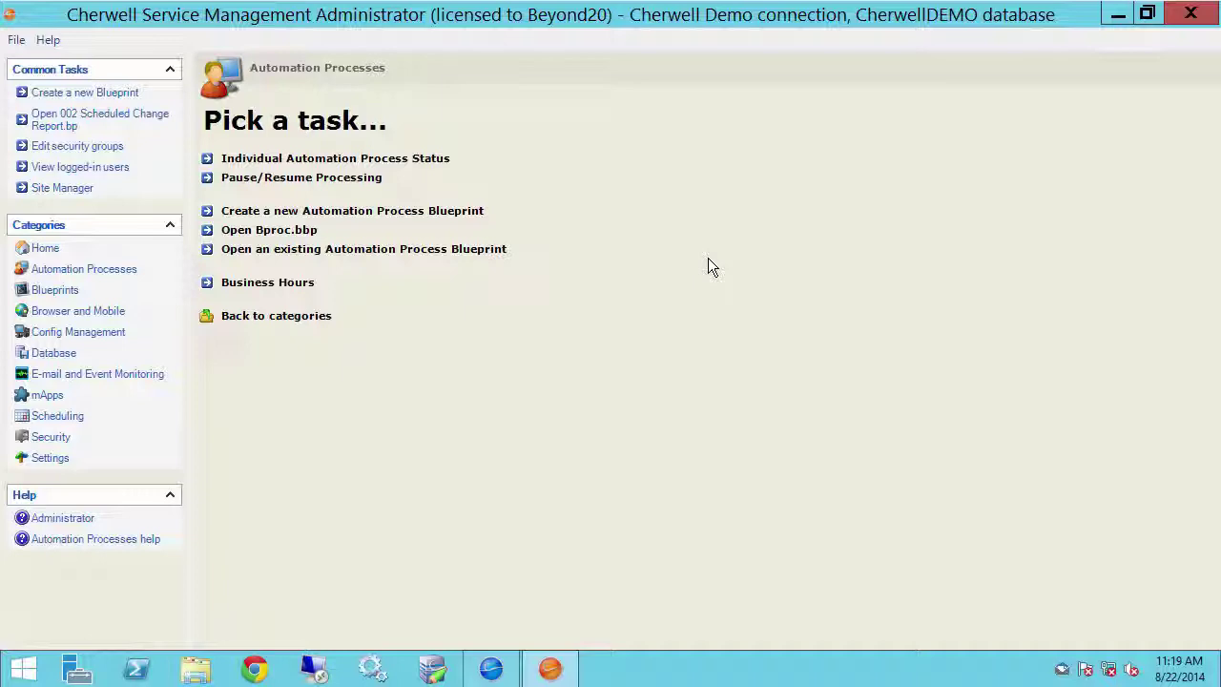
left_click(339, 212)
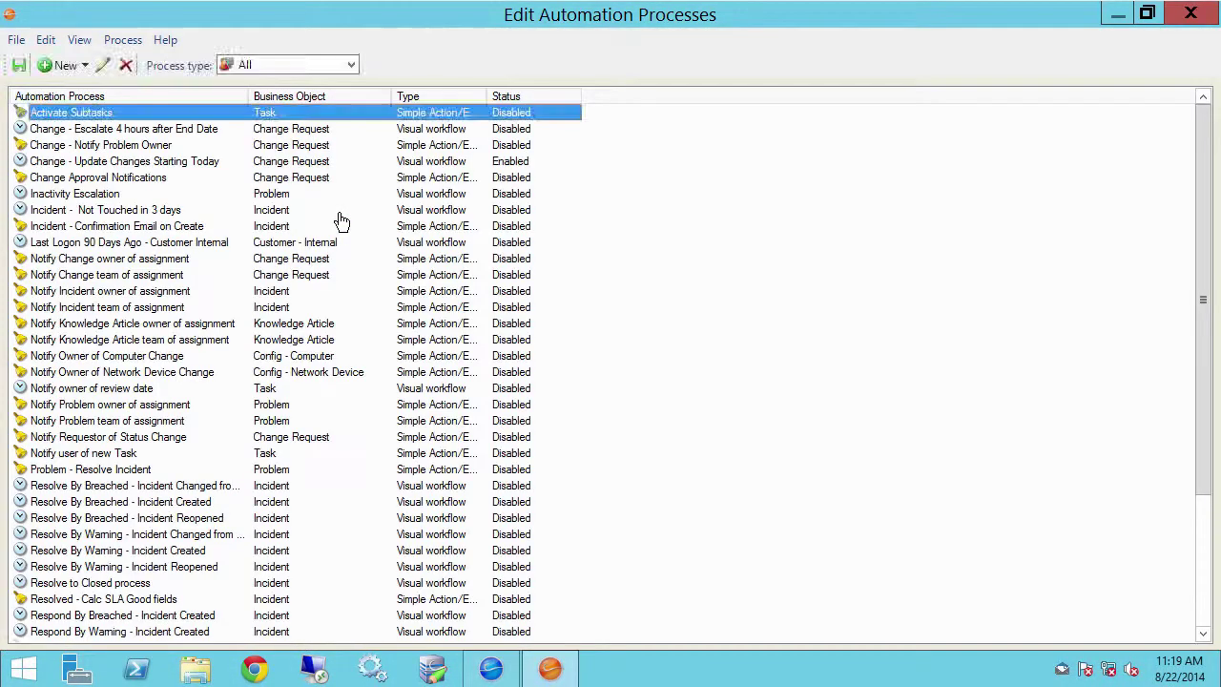
left_click(312, 98)
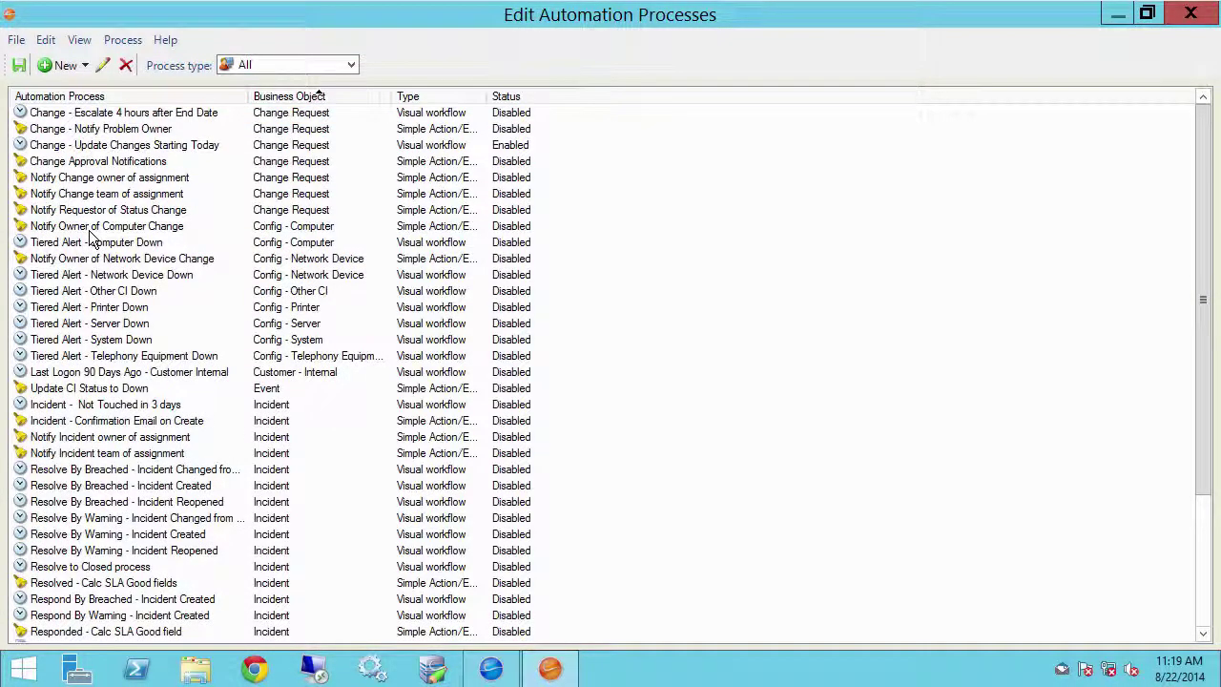
left_click(106, 147)
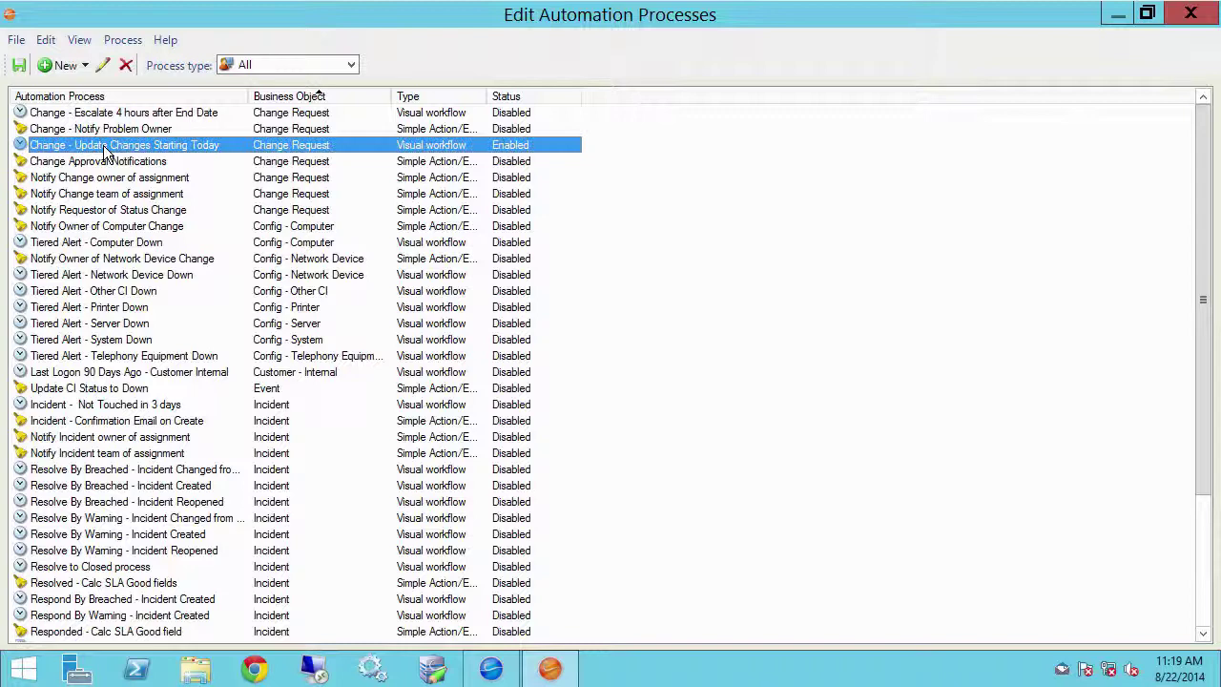
right_click(105, 152)
left_click(148, 183)
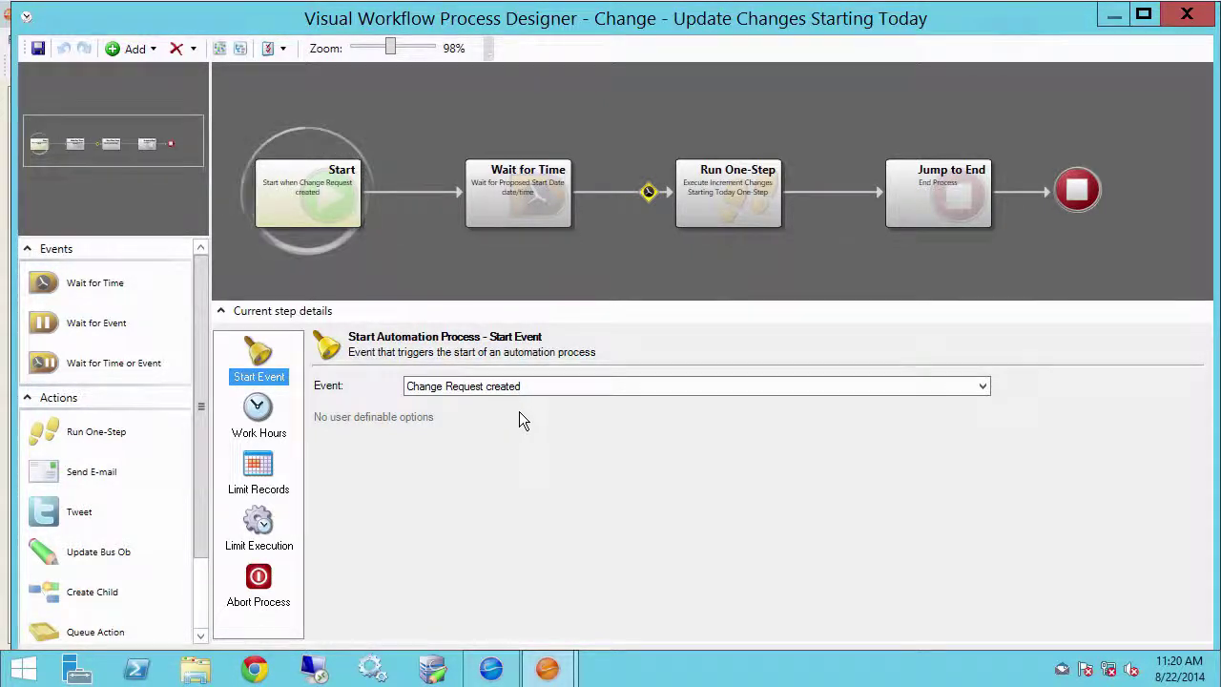
Review the Start node's work hours and limits, then the Wait for Time and Run One-Step nodes.
left_click(258, 417)
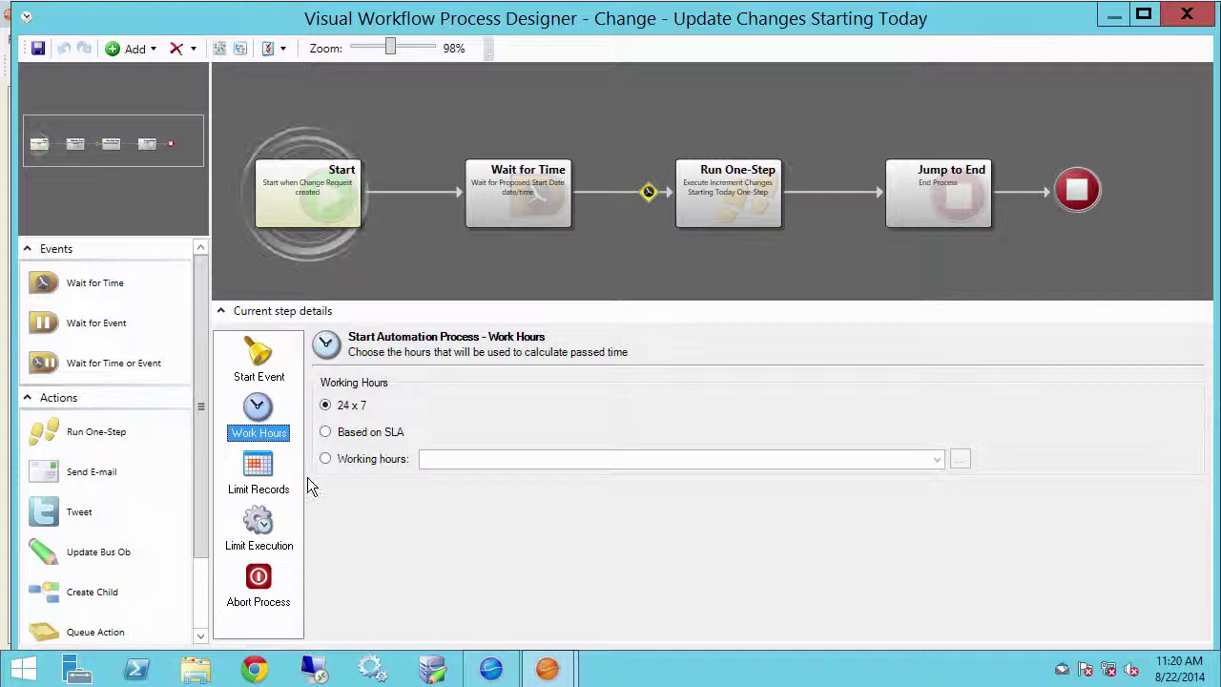
left_click(266, 462)
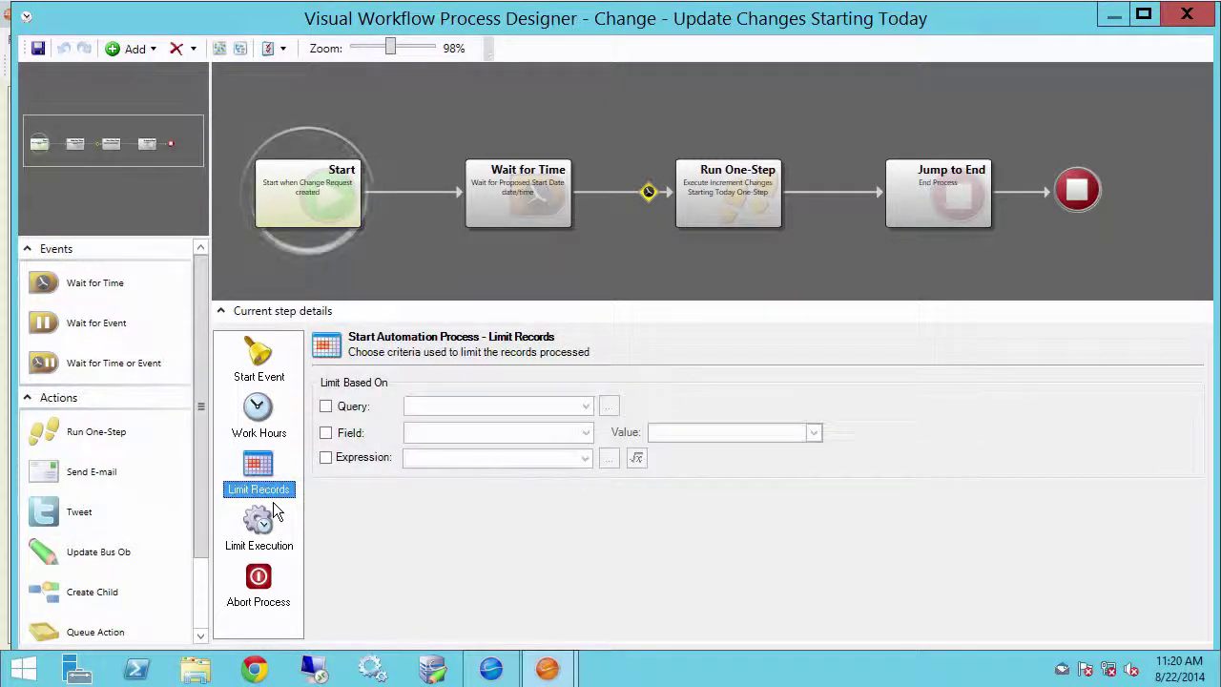
left_click(266, 523)
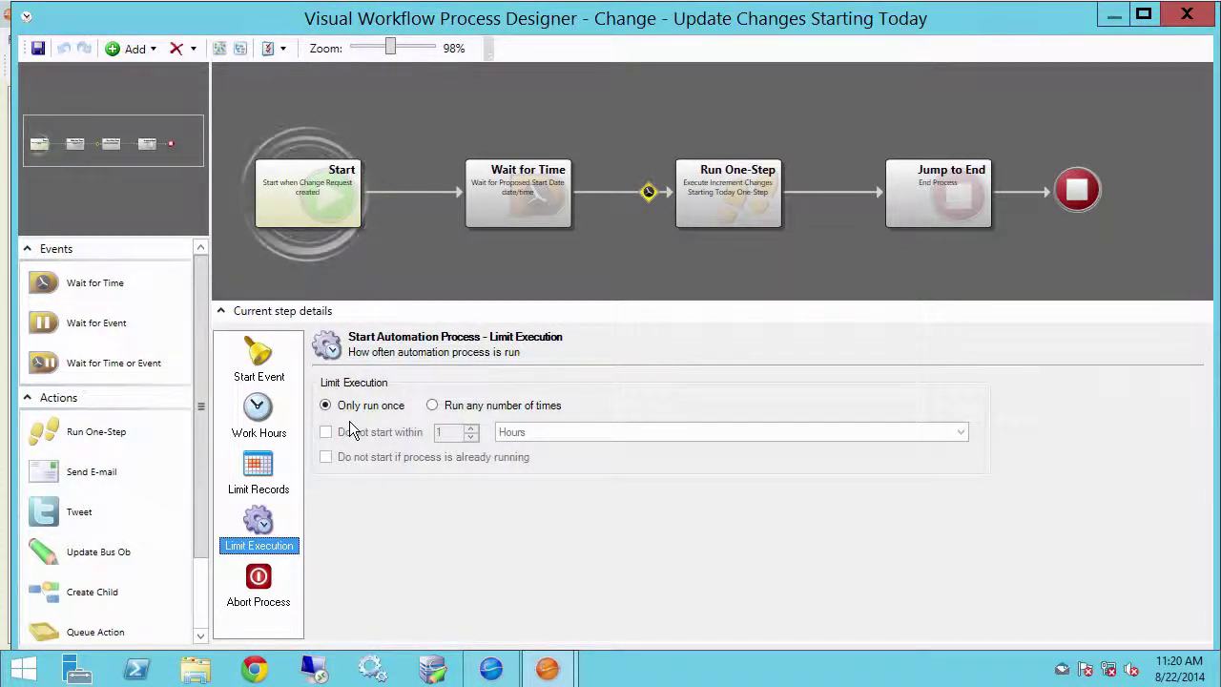
left_click(522, 207)
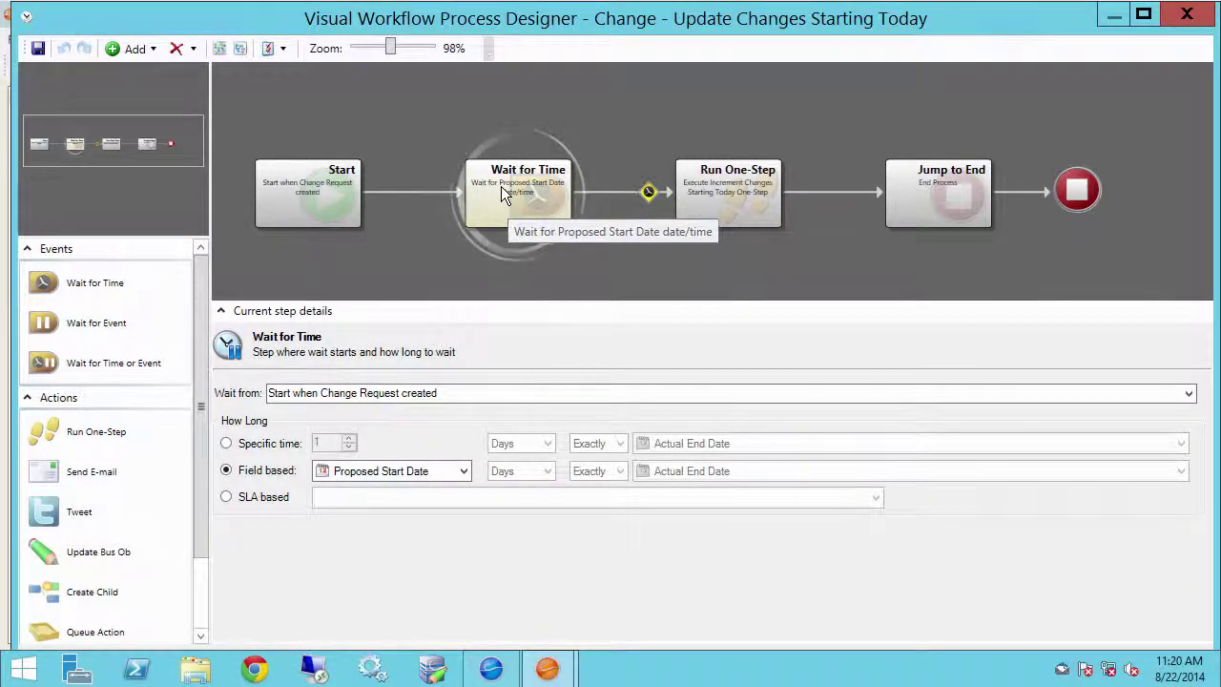
left_click(721, 195)
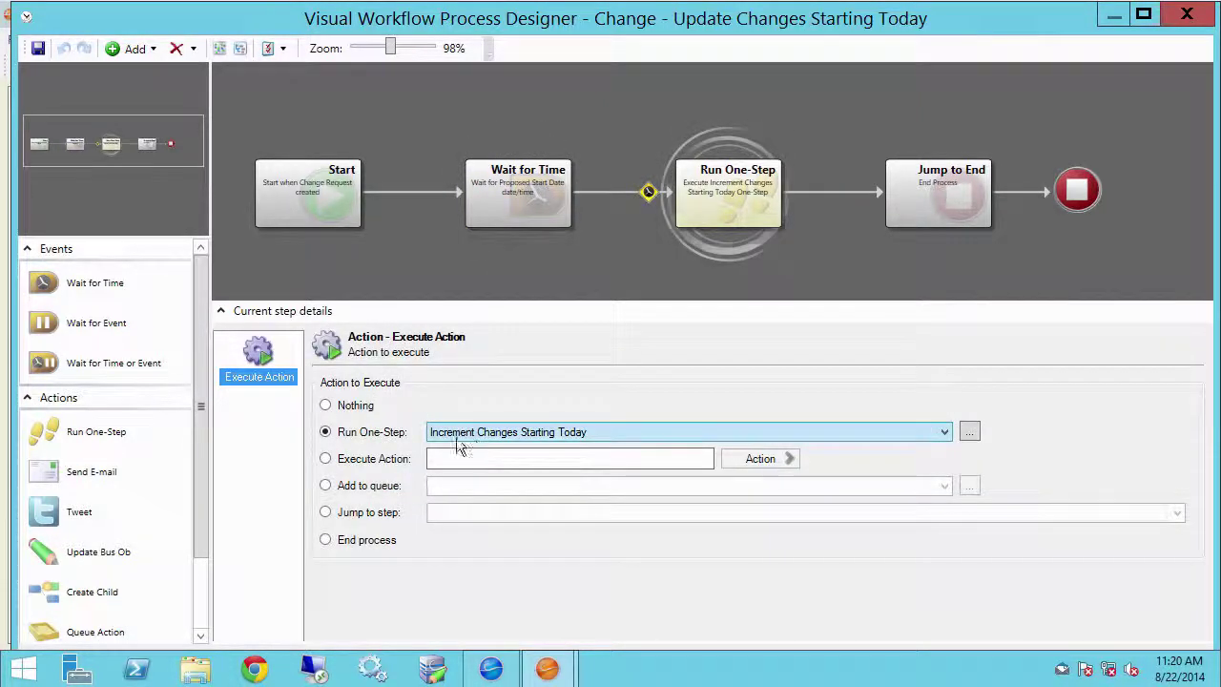
left_click(968, 435)
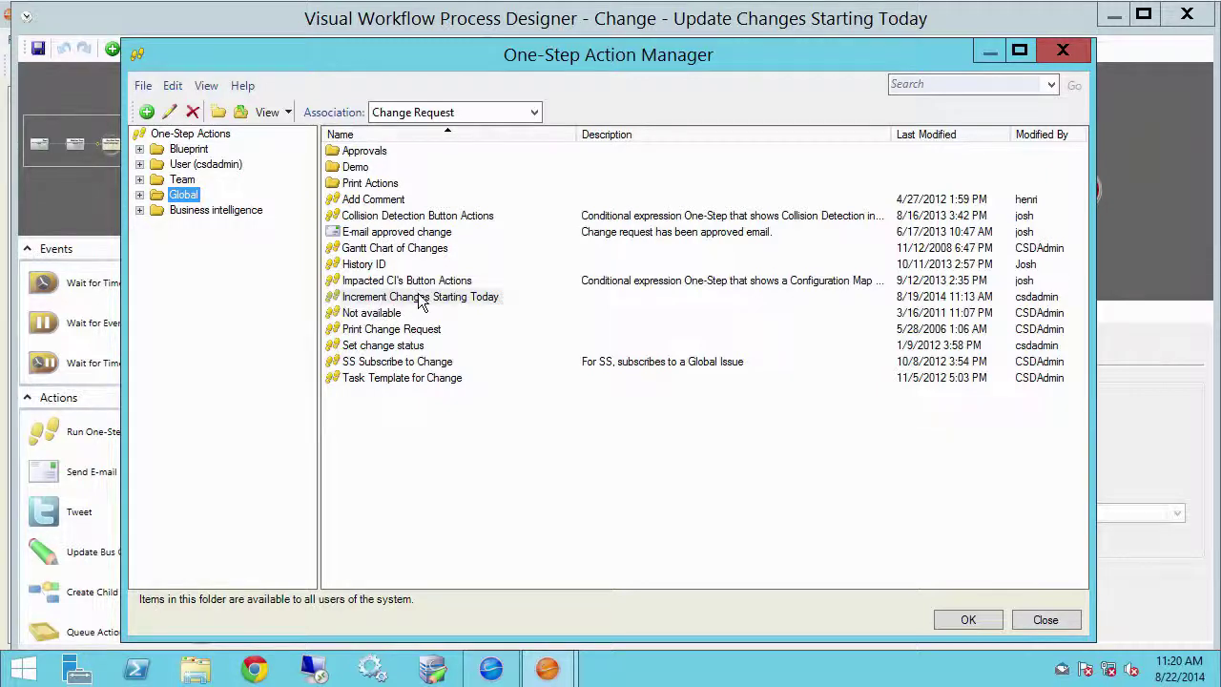
Verify Increment Changes Starting Today adds 1 to the stored value, then close the workflow designer.
right_click(452, 304)
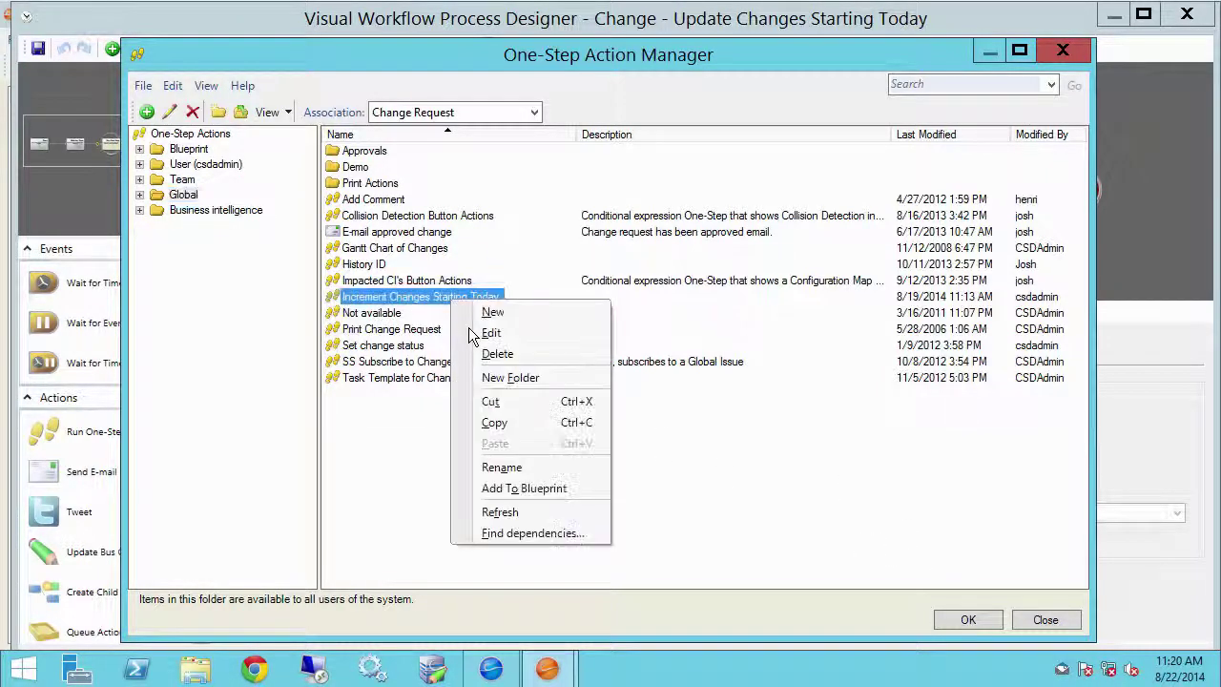
left_click(477, 334)
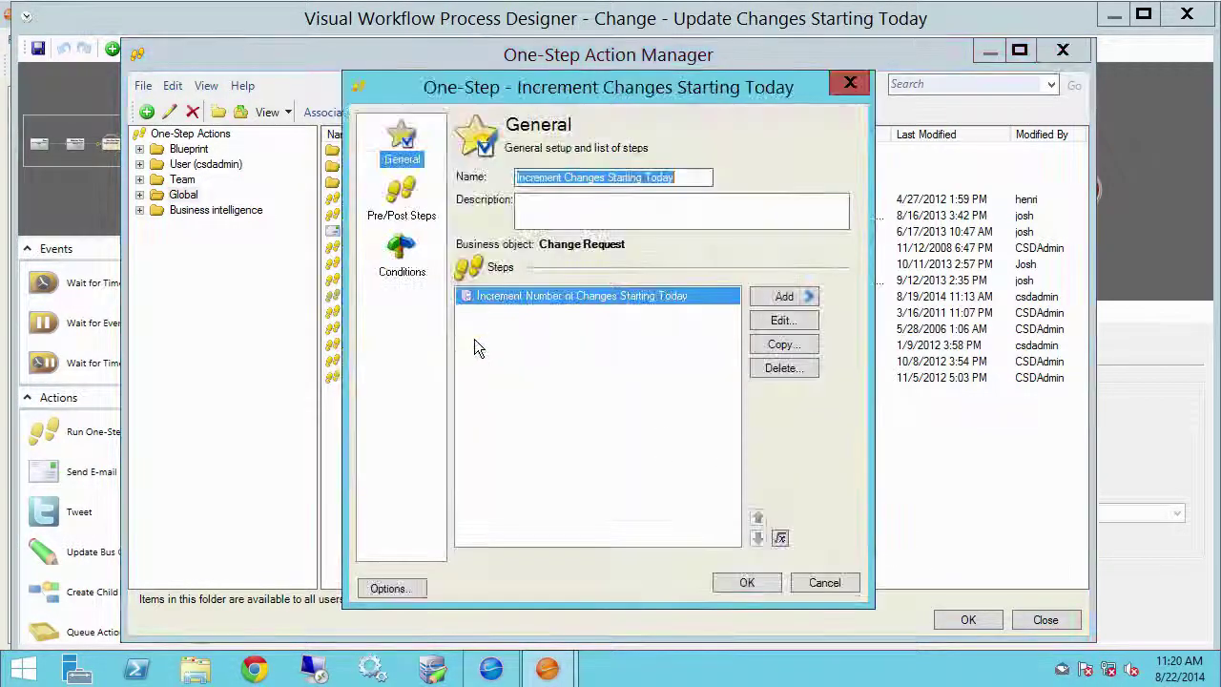
left_click(761, 321)
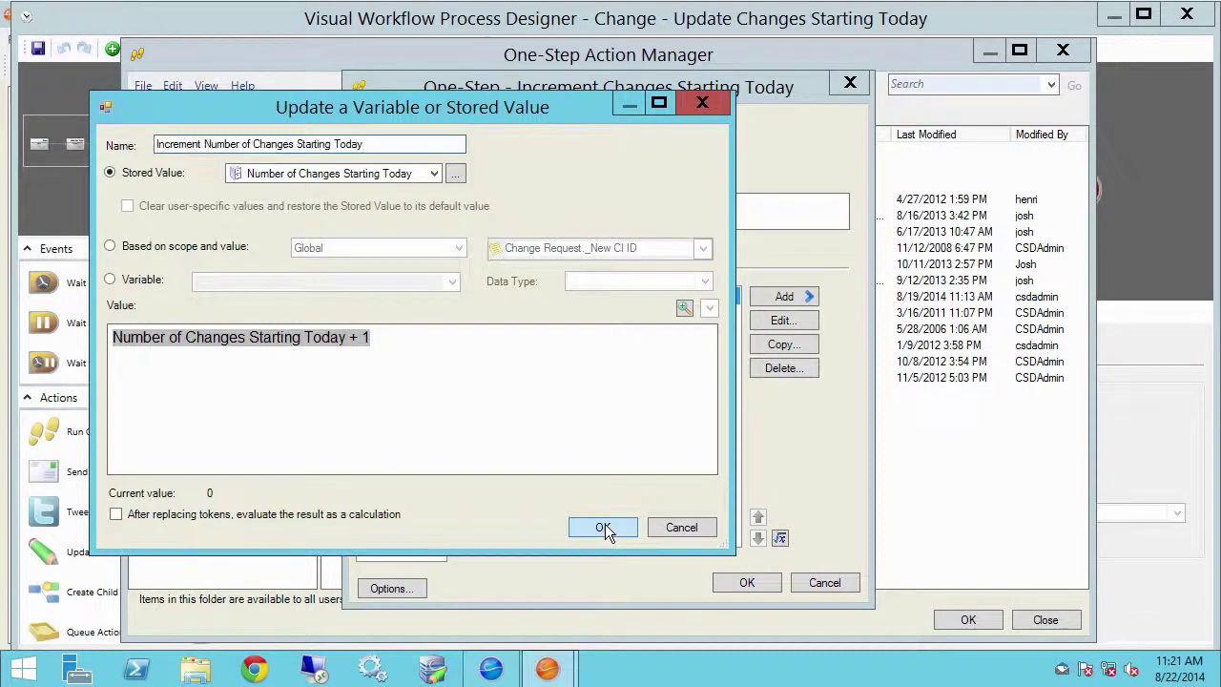
left_click(604, 527)
left_click(751, 584)
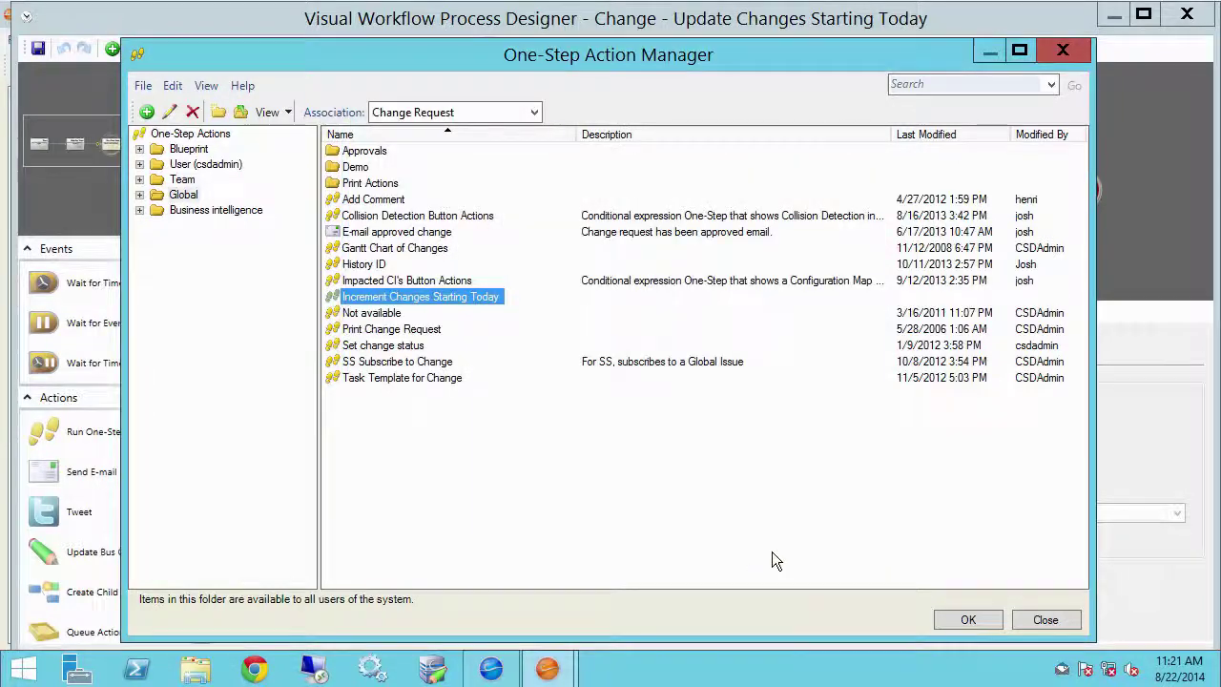
left_click(968, 619)
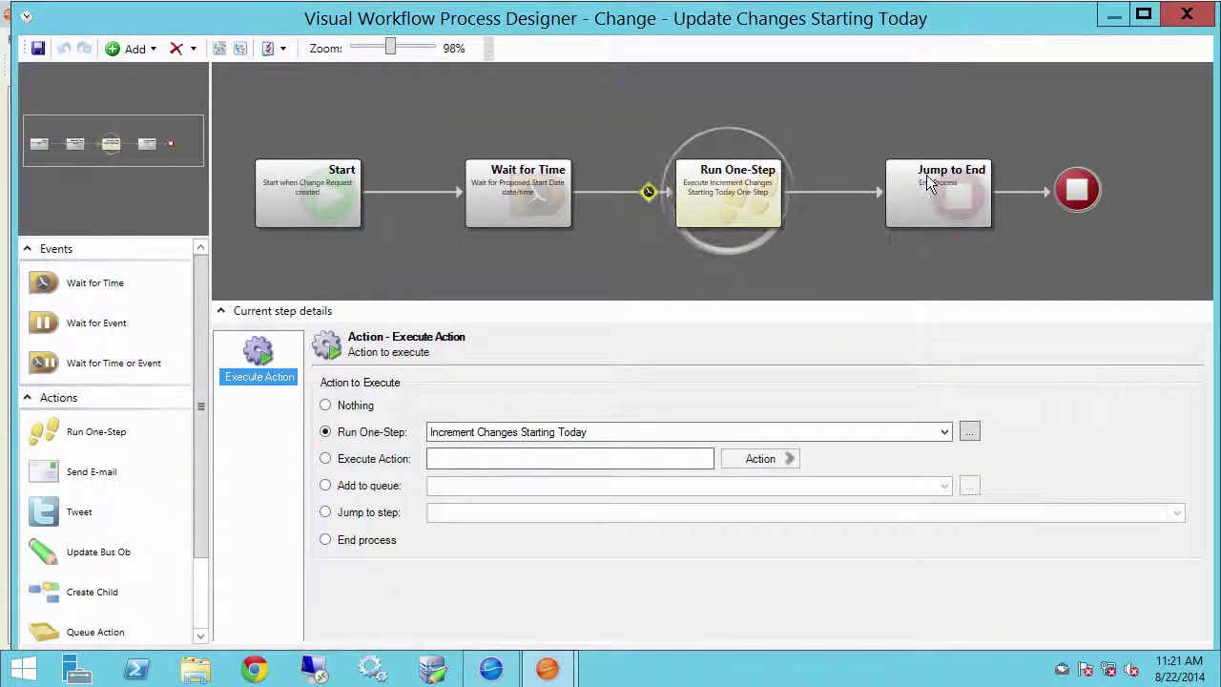
left_click(1186, 14)
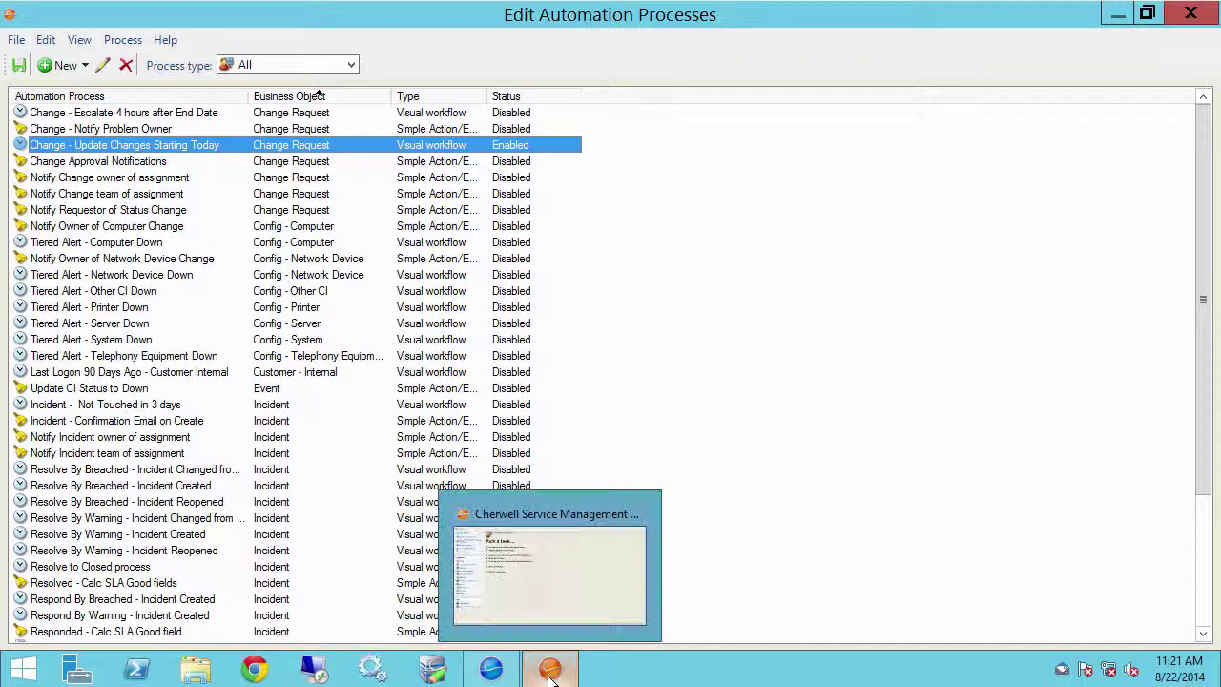
In the Cherwell client, run the Changes Starting Today One-Step to confirm the count is 0.
left_click(491, 668)
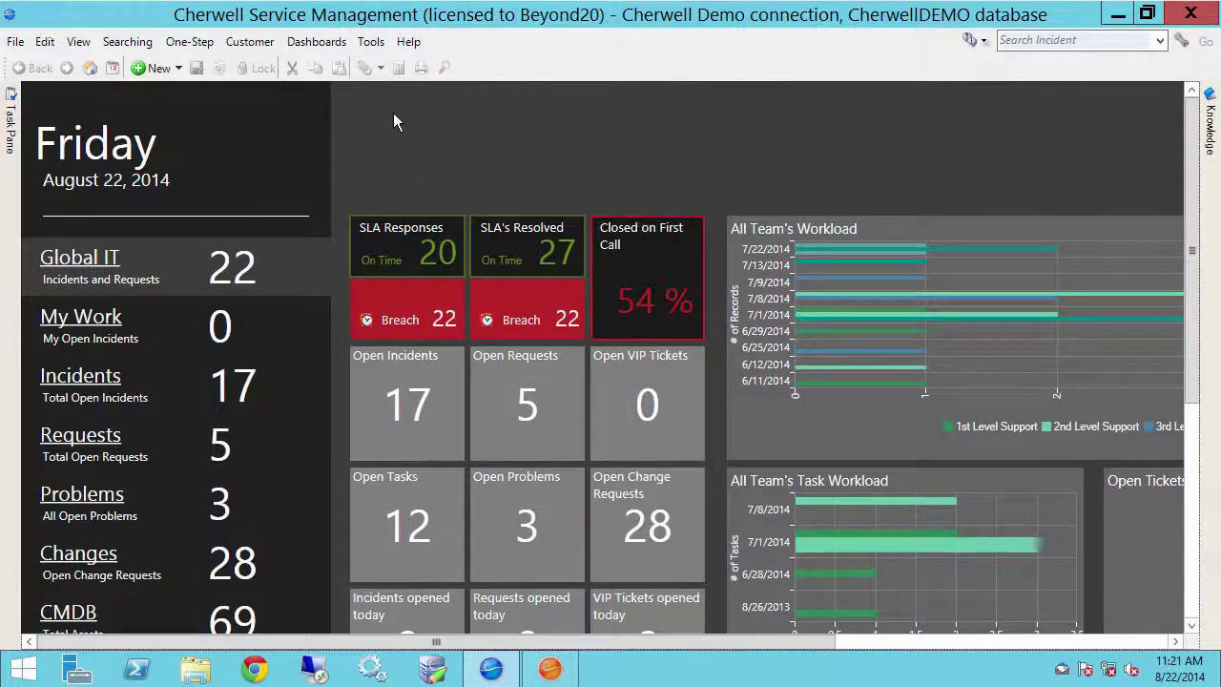
left_click(204, 45)
left_click(219, 61)
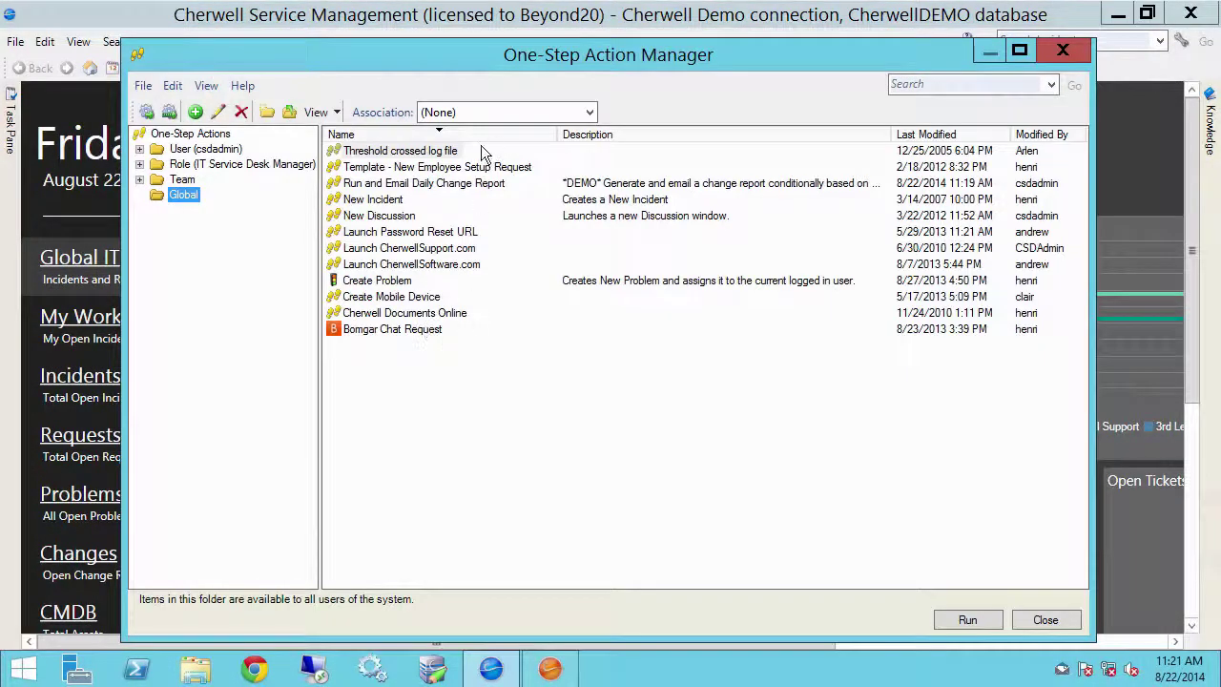
left_click(204, 150)
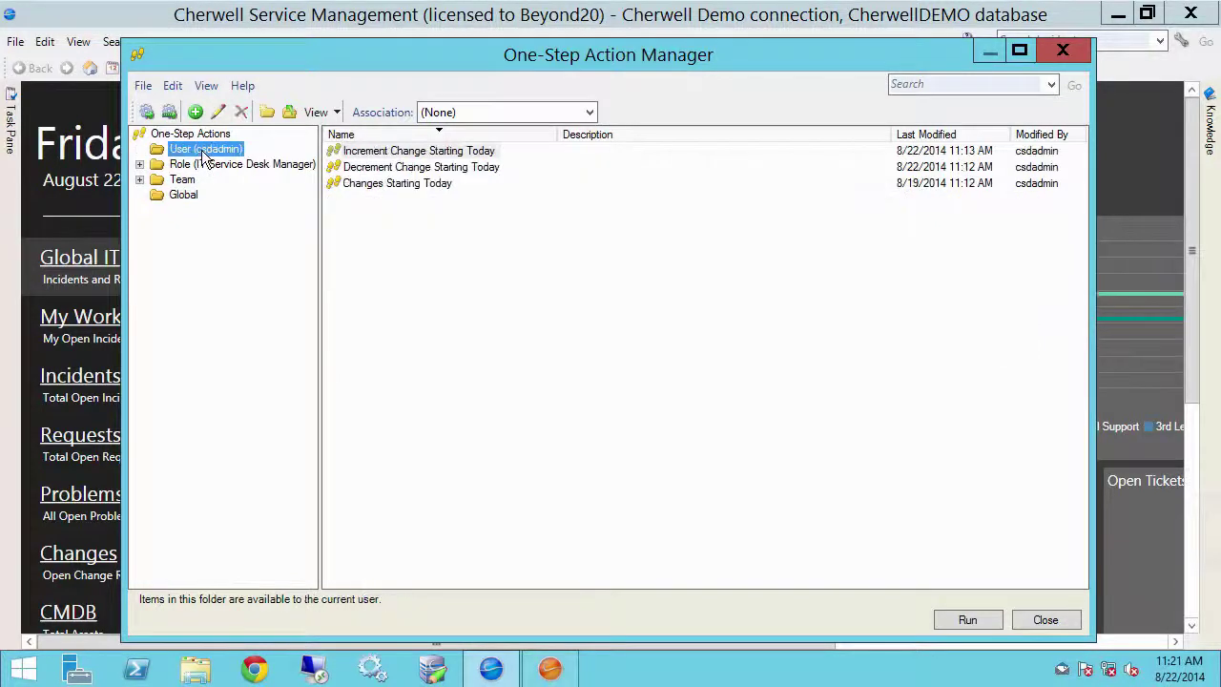
left_click(408, 186)
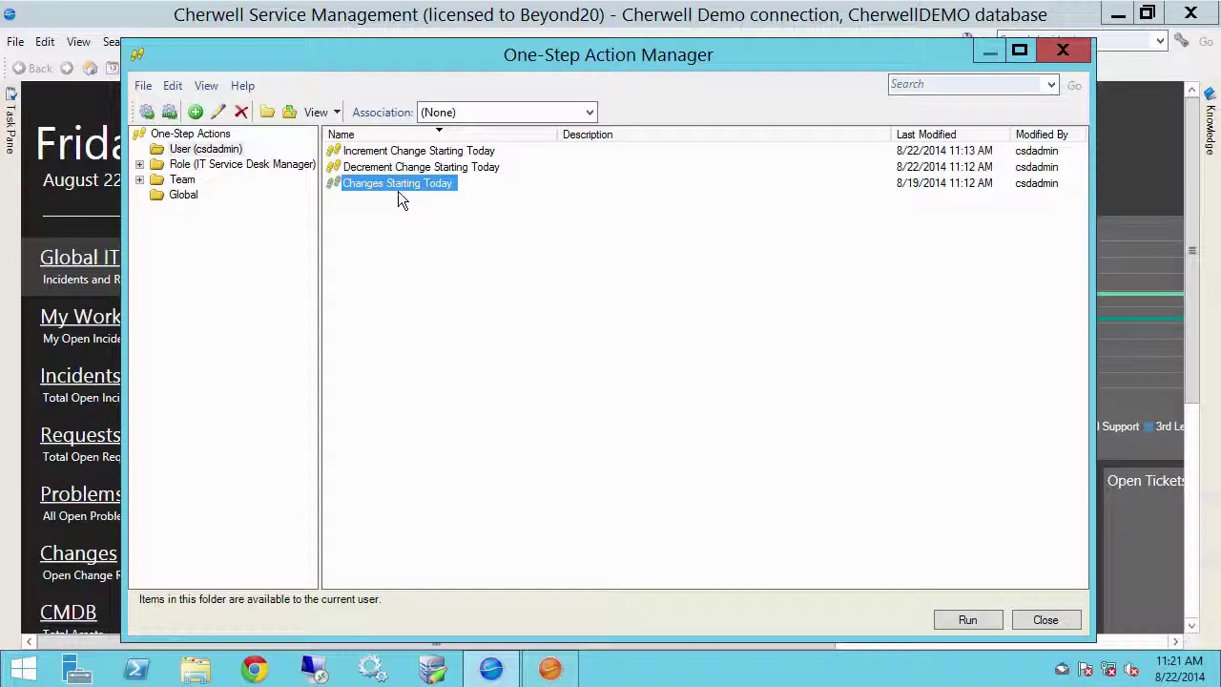
right_click(401, 185)
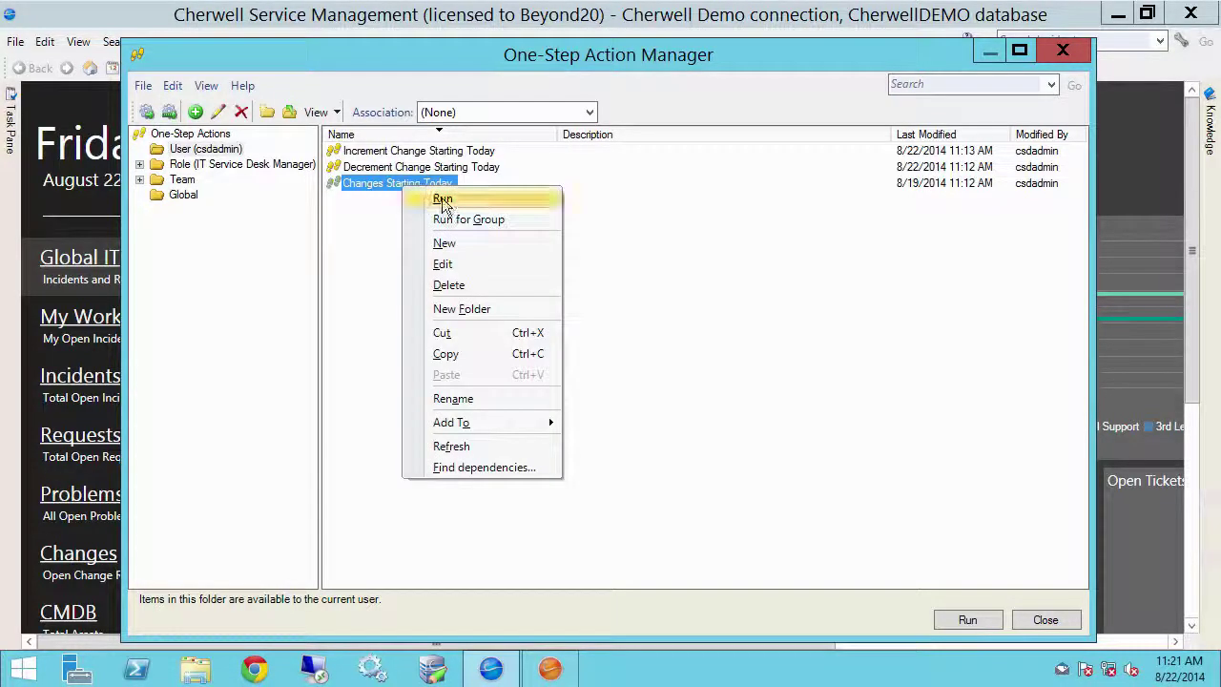
left_click(424, 197)
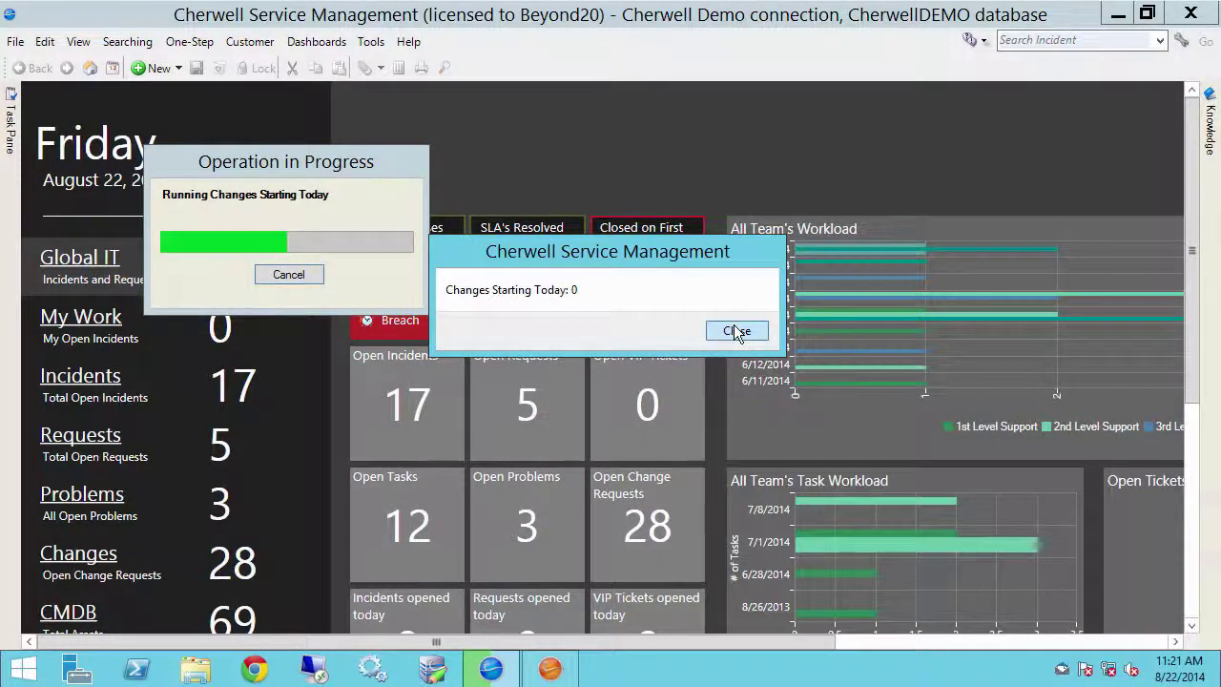
left_click(736, 330)
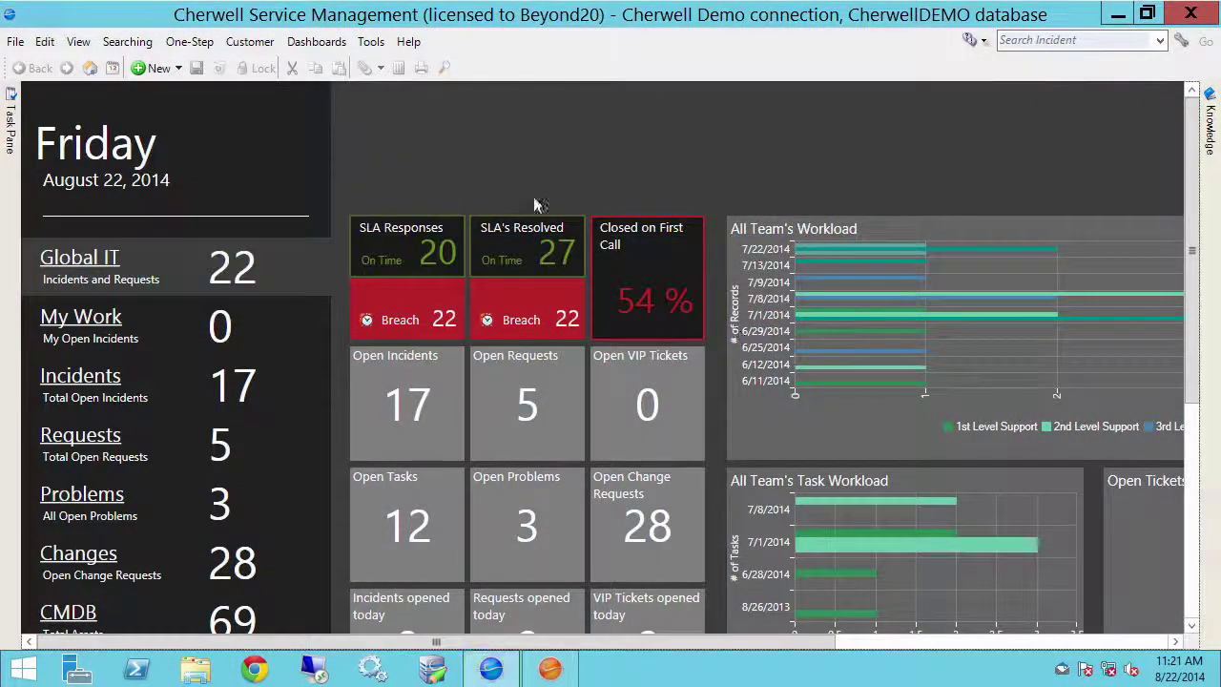
Run the Global Run and Email Daily Change Report One-Step.
left_click(203, 45)
left_click(214, 66)
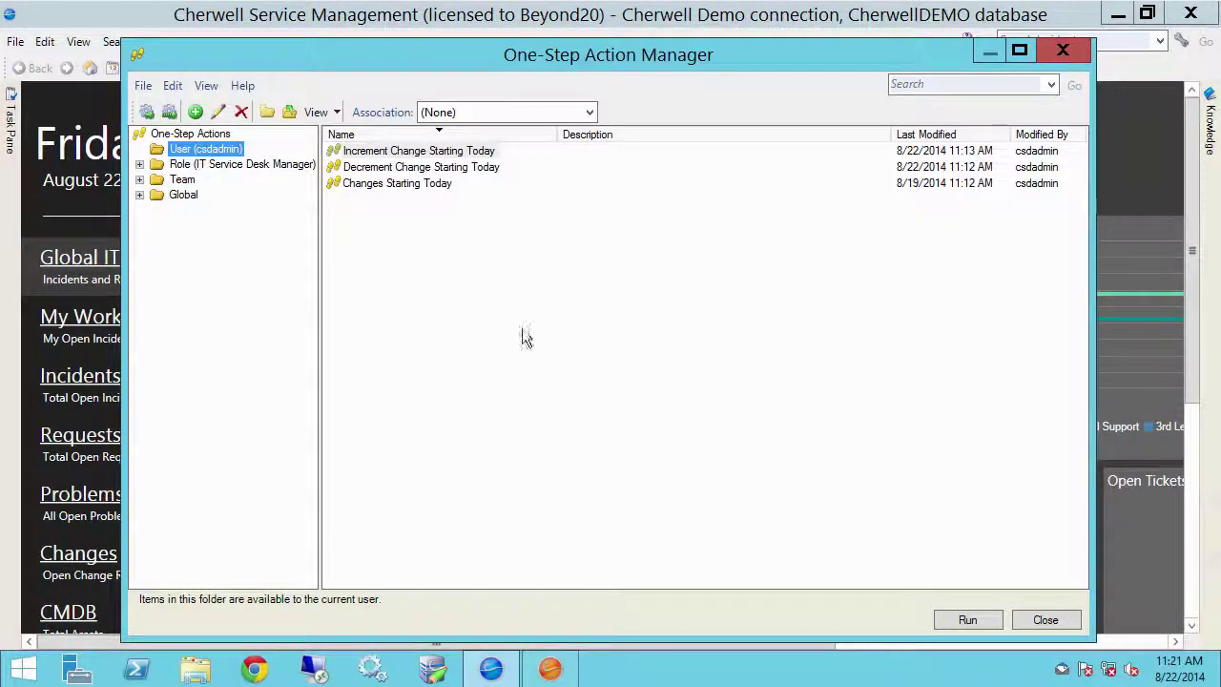
left_click(459, 185)
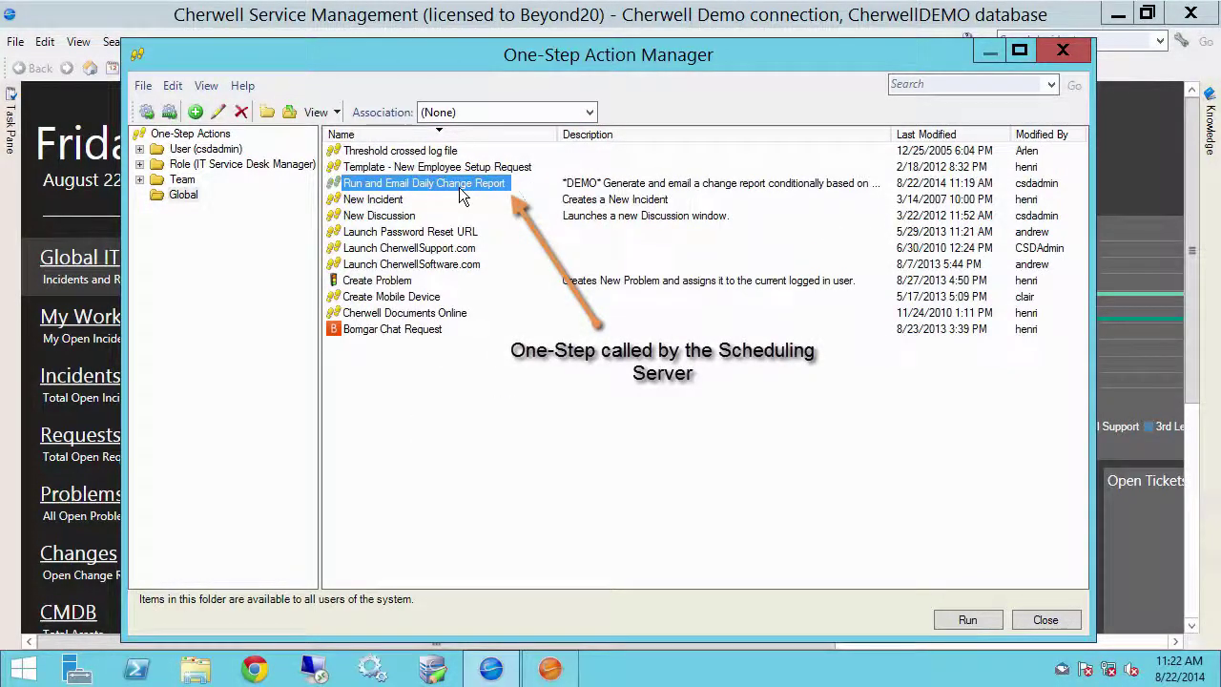
right_click(462, 195)
left_click(492, 197)
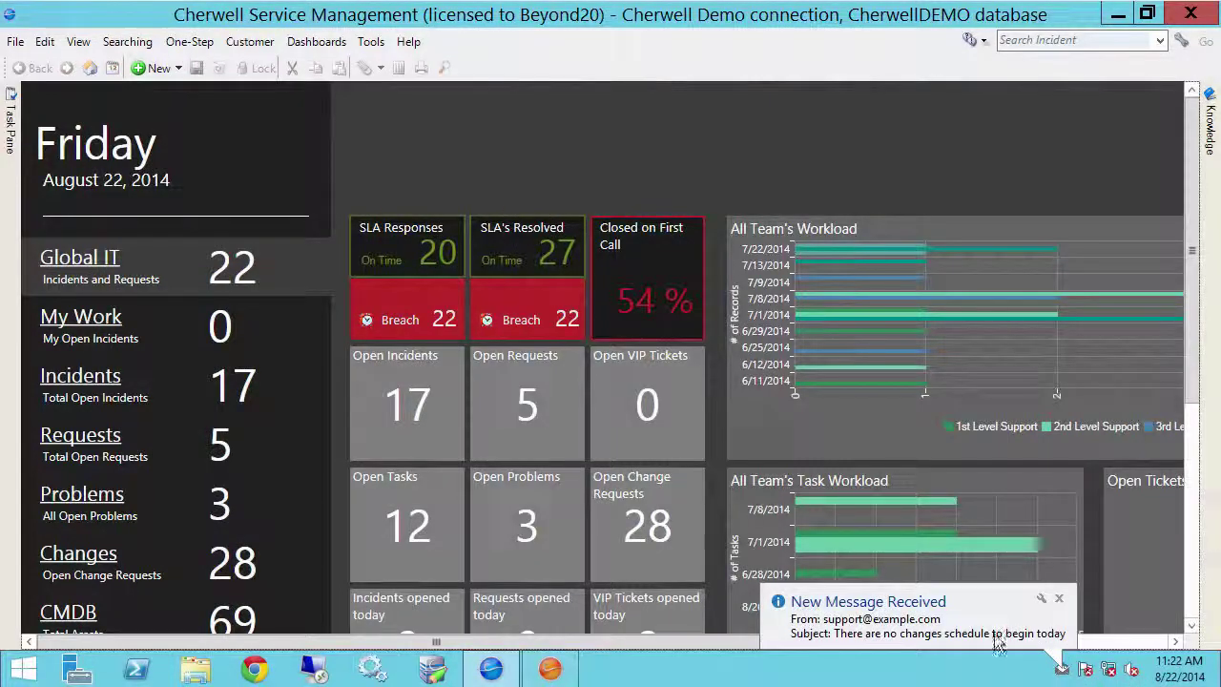
Read the no-changes email to the Change Manager in Papercut, delete it, and close Papercut.
left_click(997, 637)
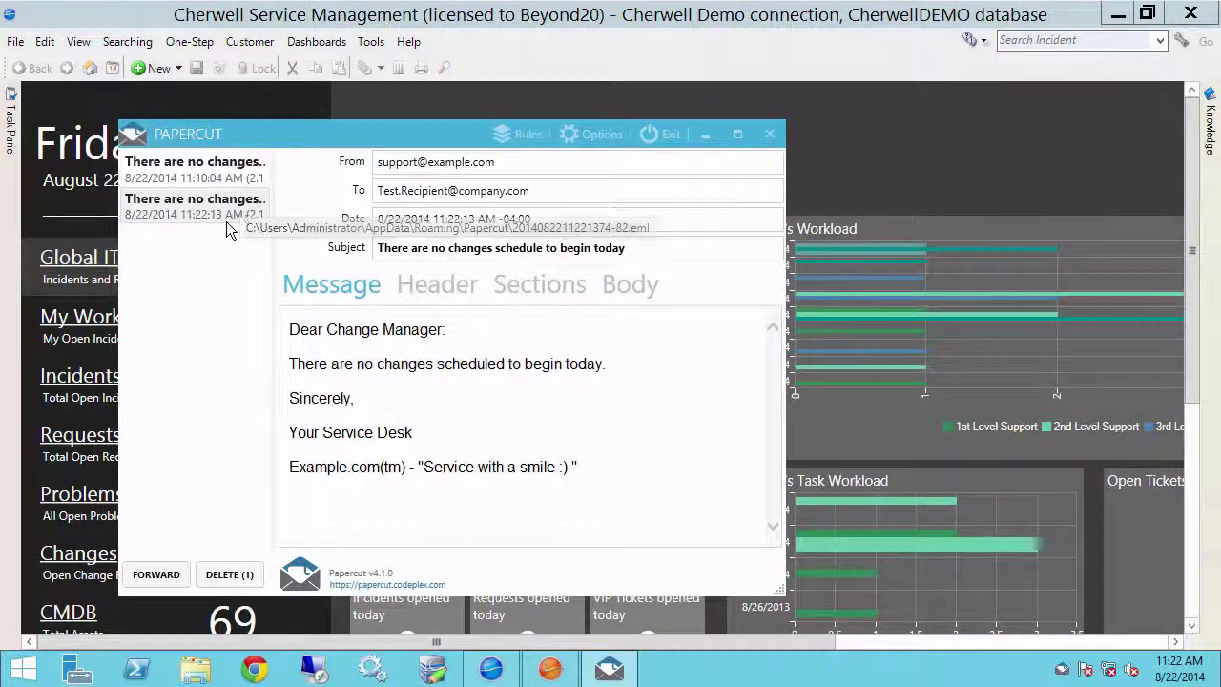
left_click_drag(291, 363, 588, 364)
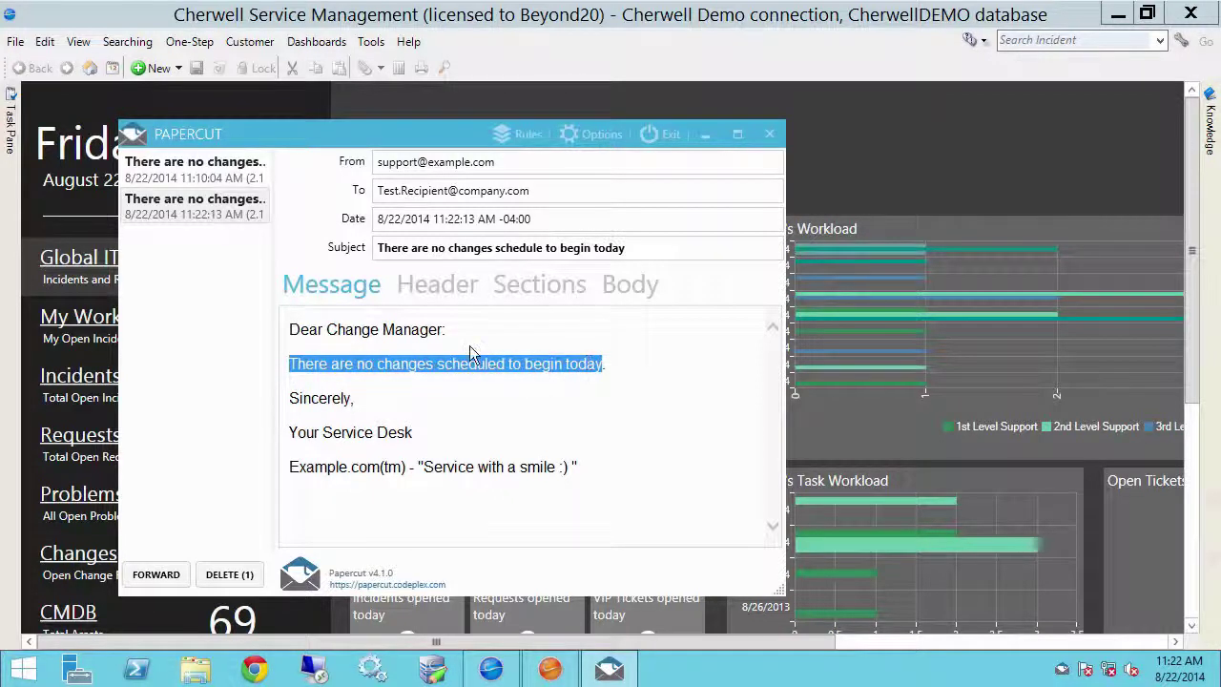
left_click(235, 573)
left_click(713, 139)
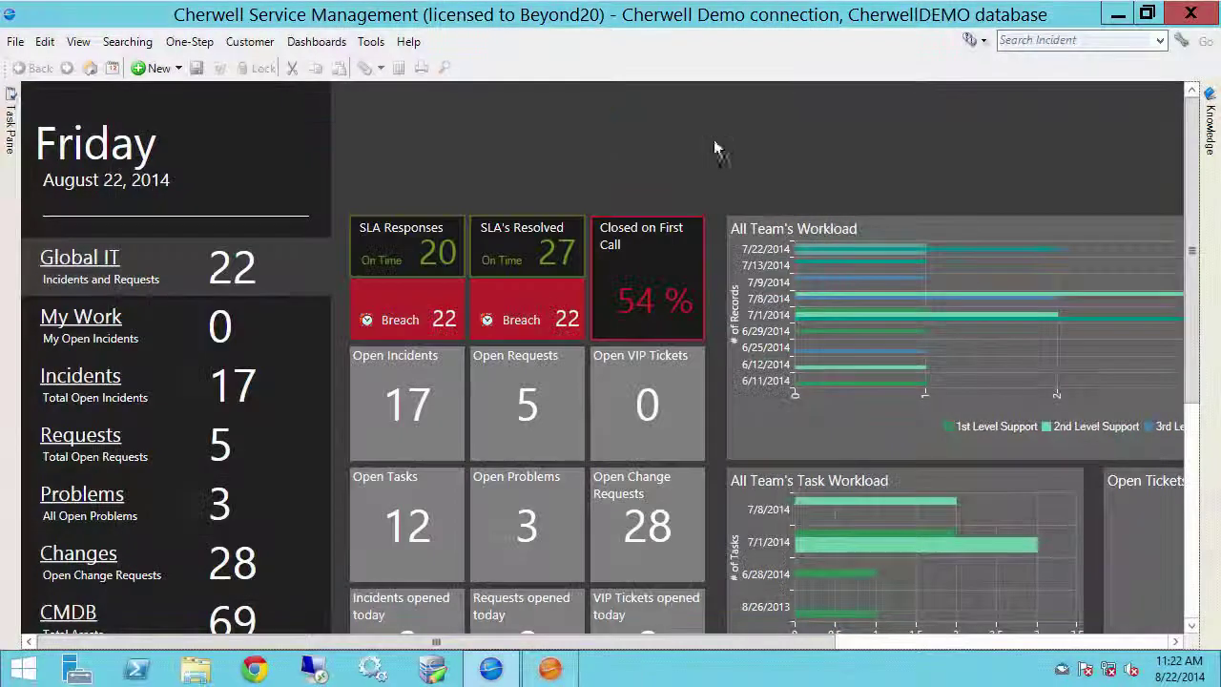
Run the Increment Change Starting Today One-Step three times, raising the stored value to 3.
left_click(190, 42)
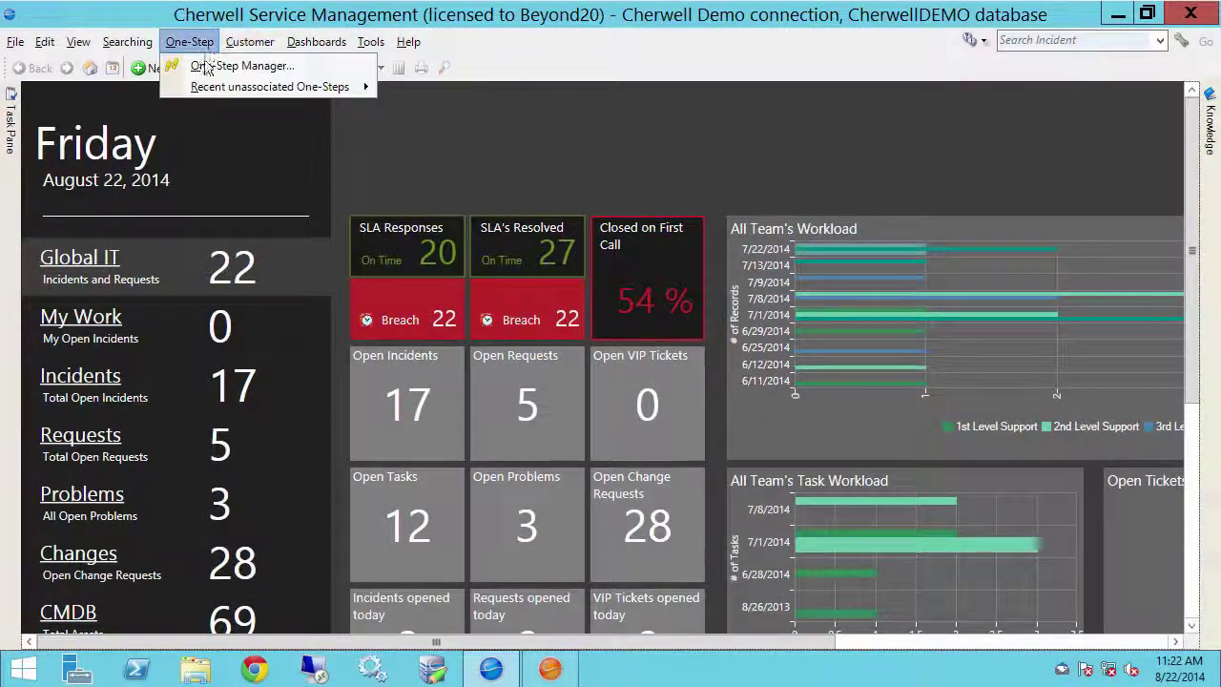
left_click(205, 67)
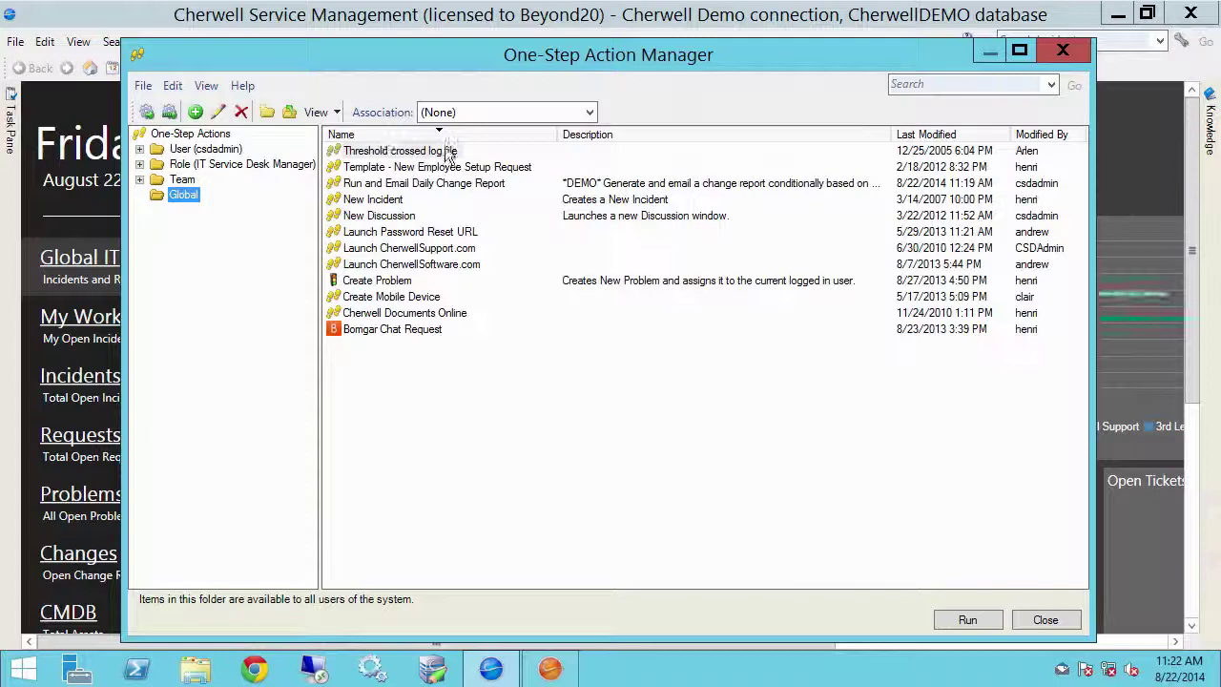
left_click(208, 149)
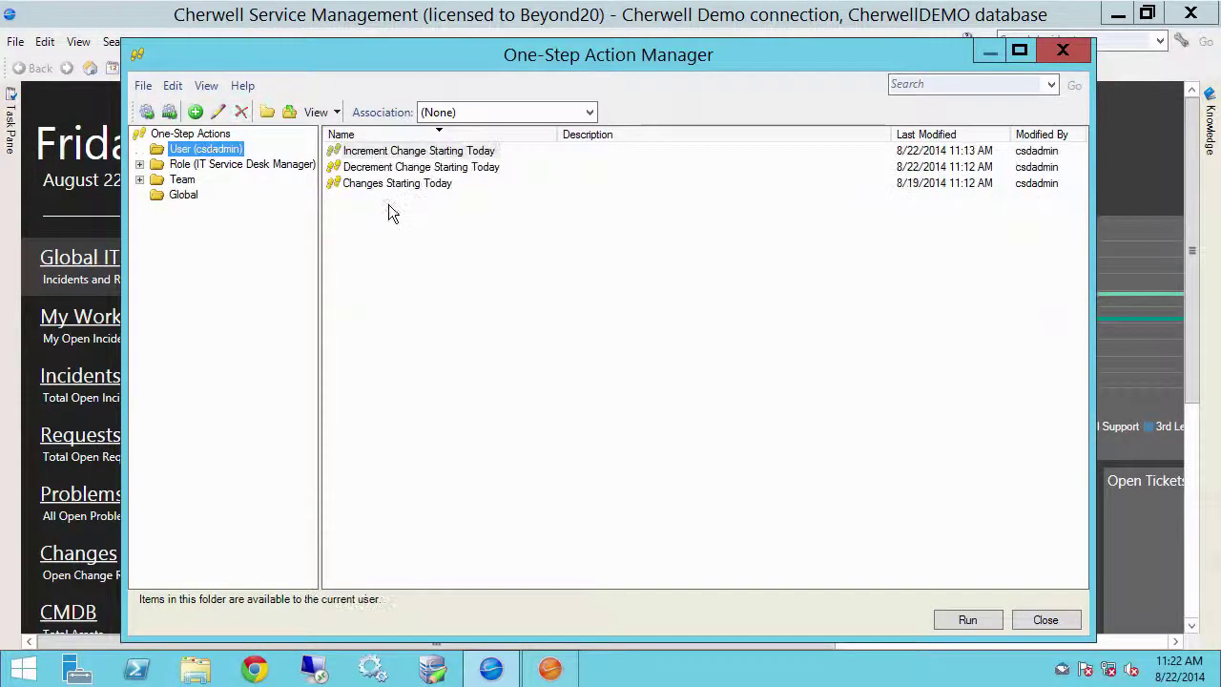
right_click(438, 152)
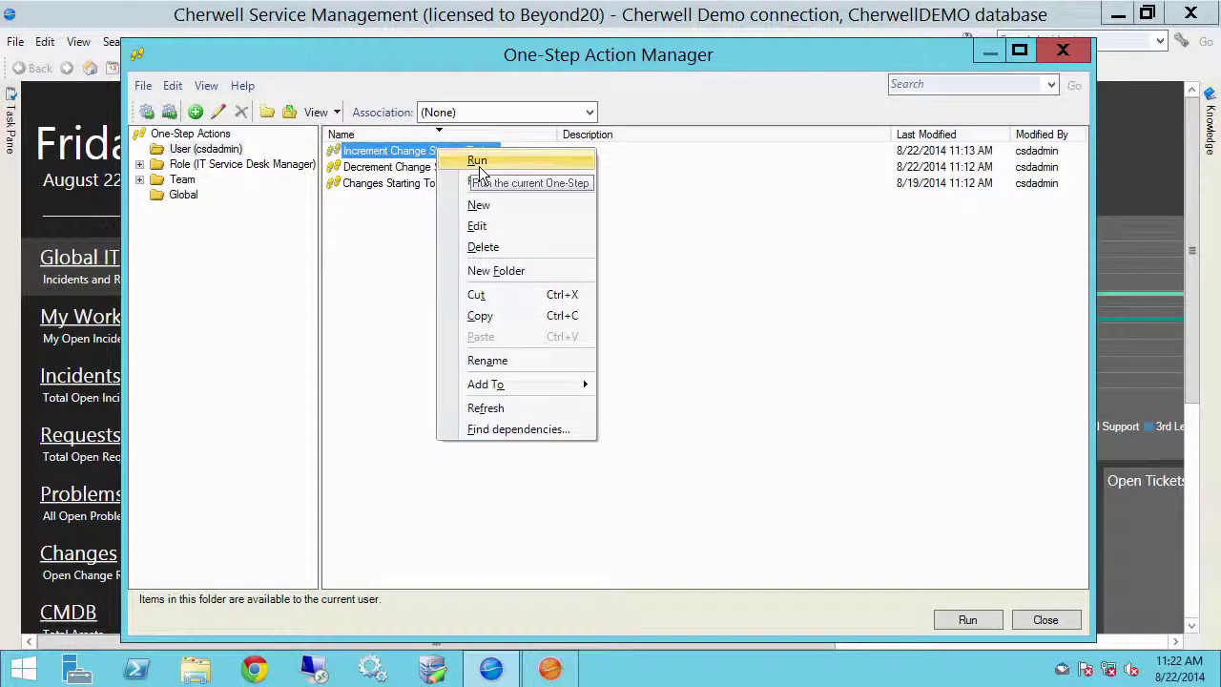
left_click(479, 160)
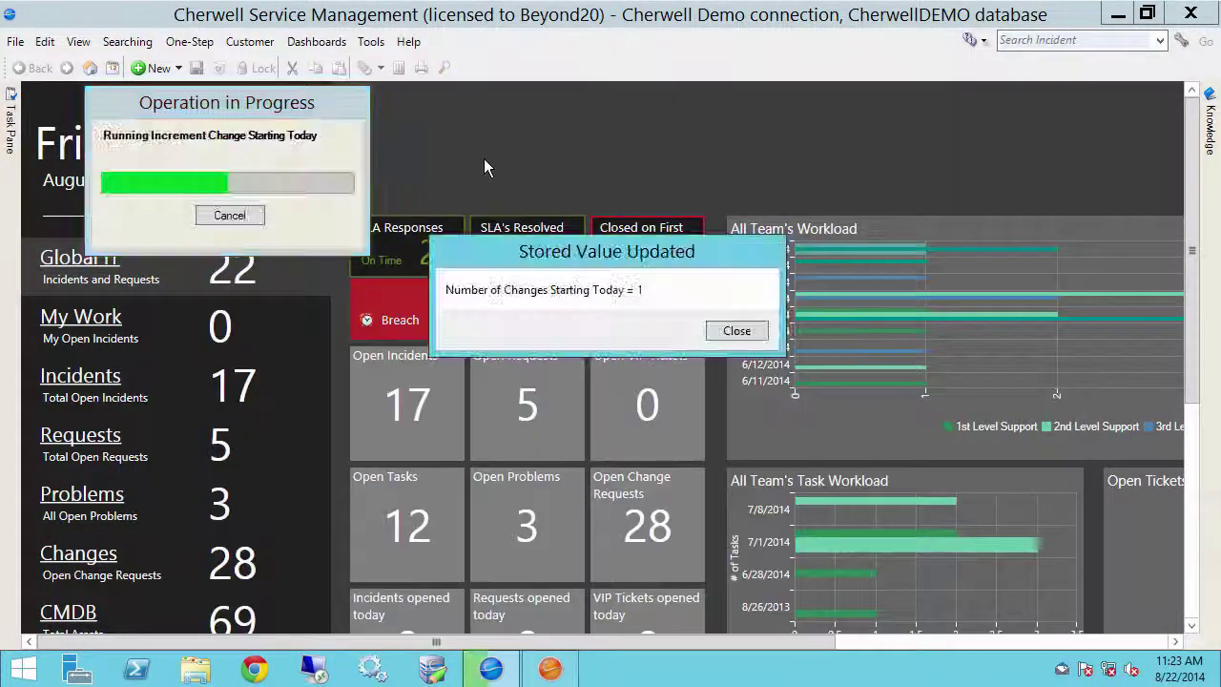
left_click(735, 331)
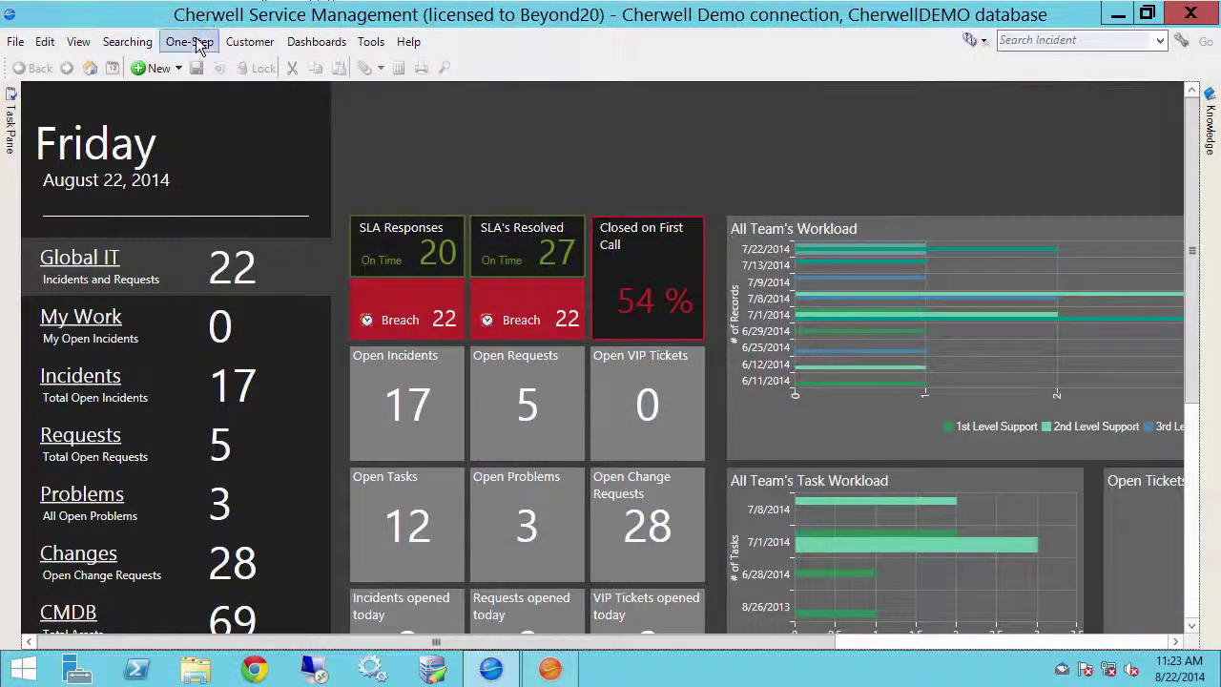
left_click(193, 42)
left_click(200, 96)
right_click(451, 154)
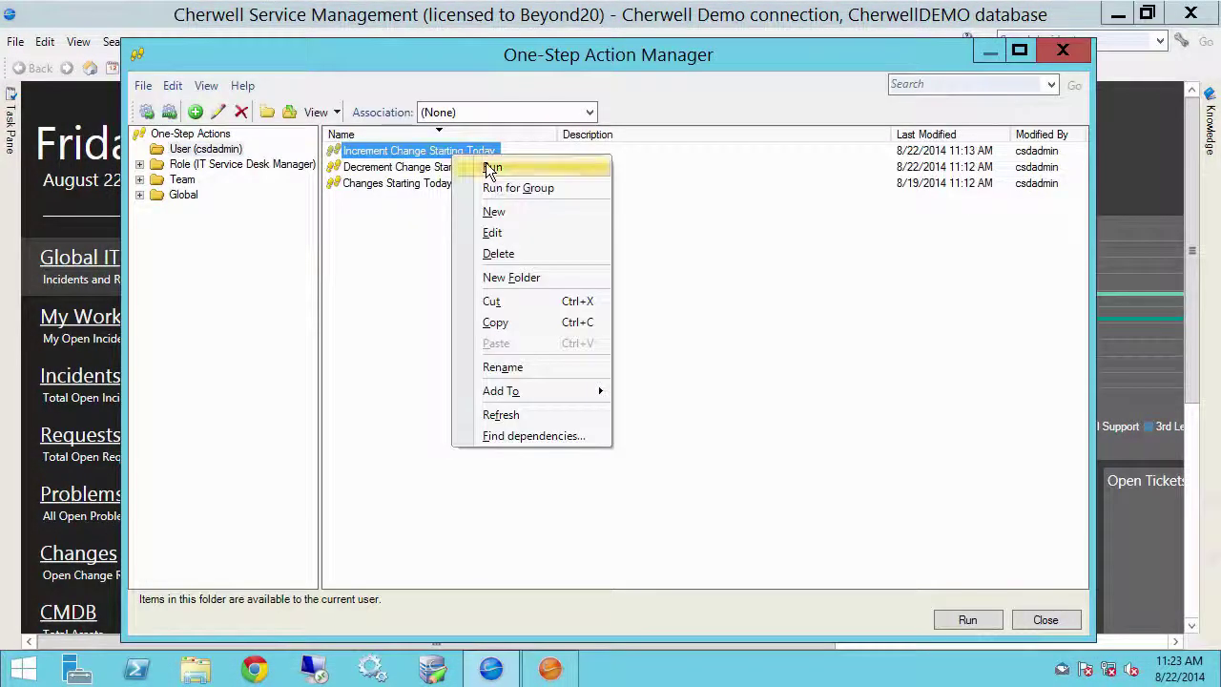
left_click(486, 162)
left_click(765, 333)
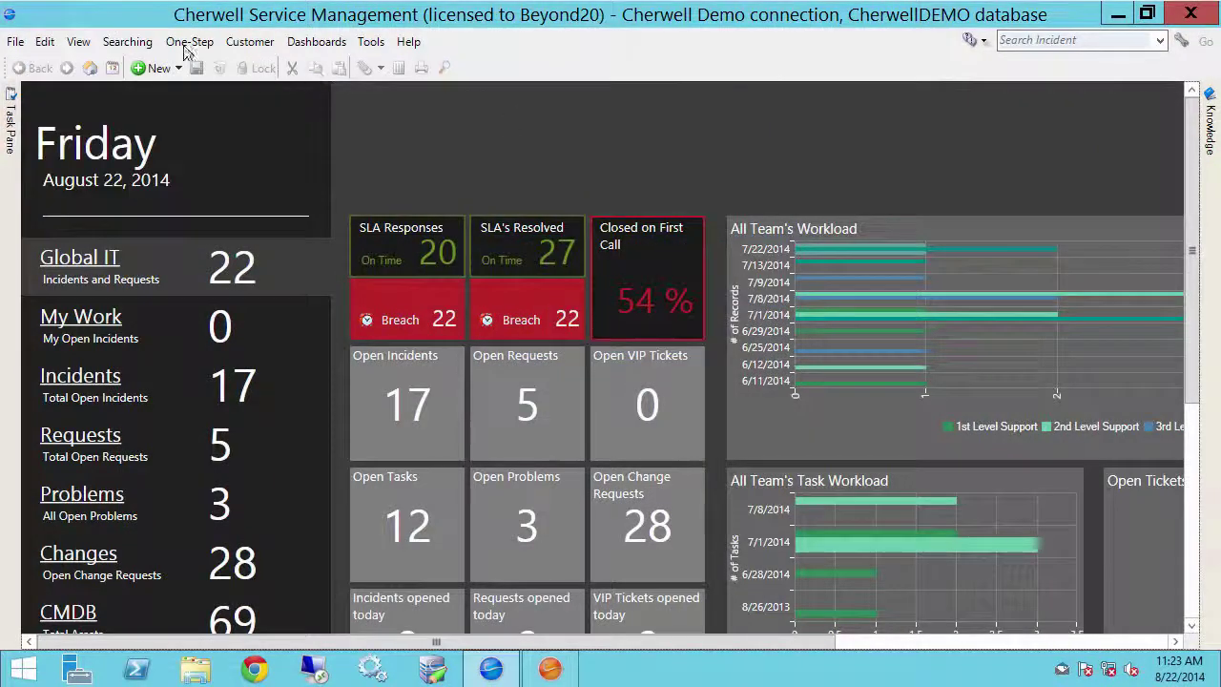
left_click(190, 42)
left_click(205, 65)
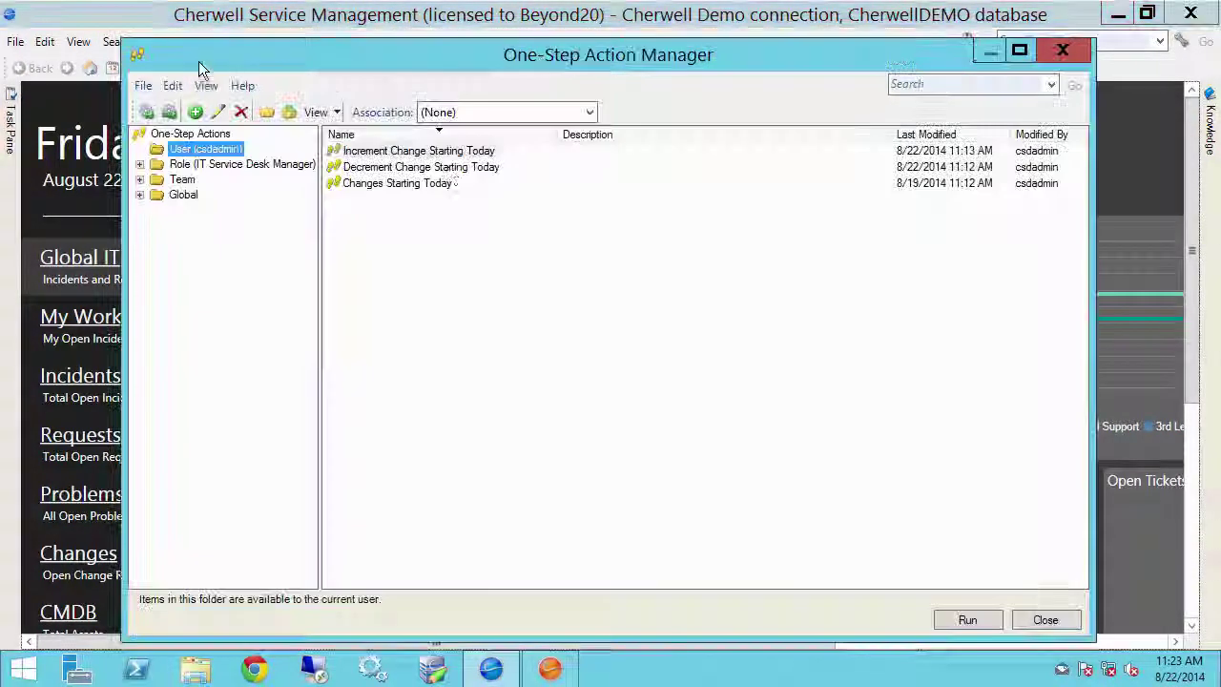
right_click(442, 156)
left_click(482, 166)
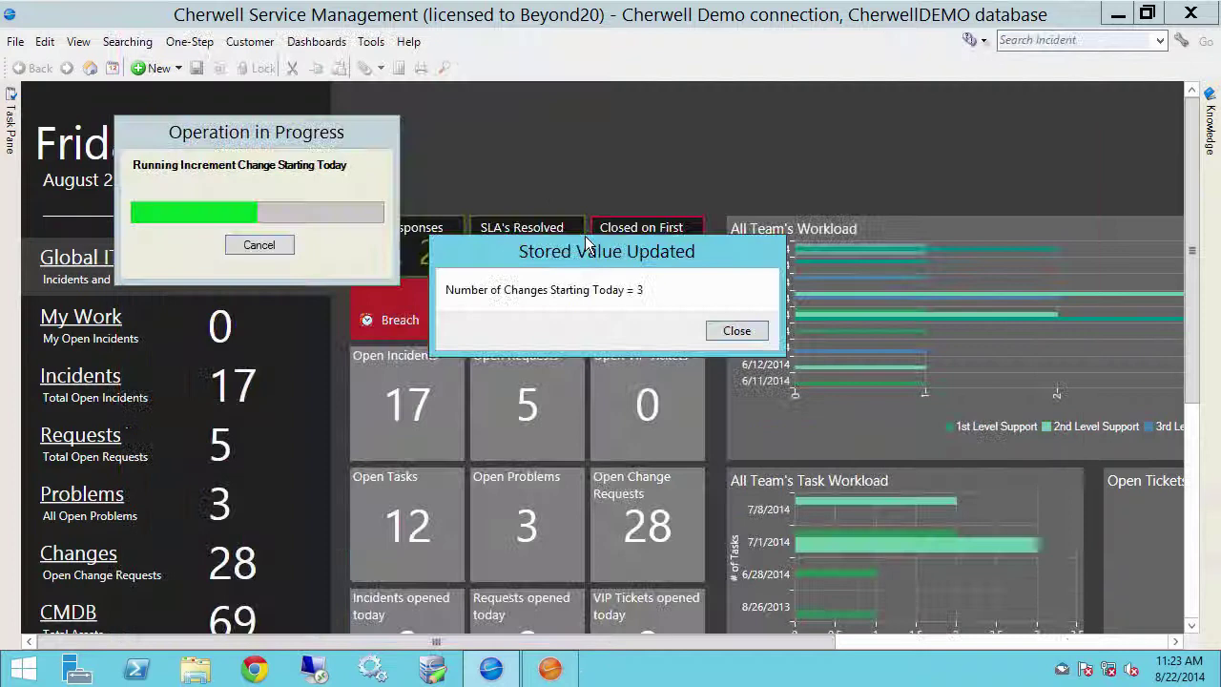
left_click(717, 335)
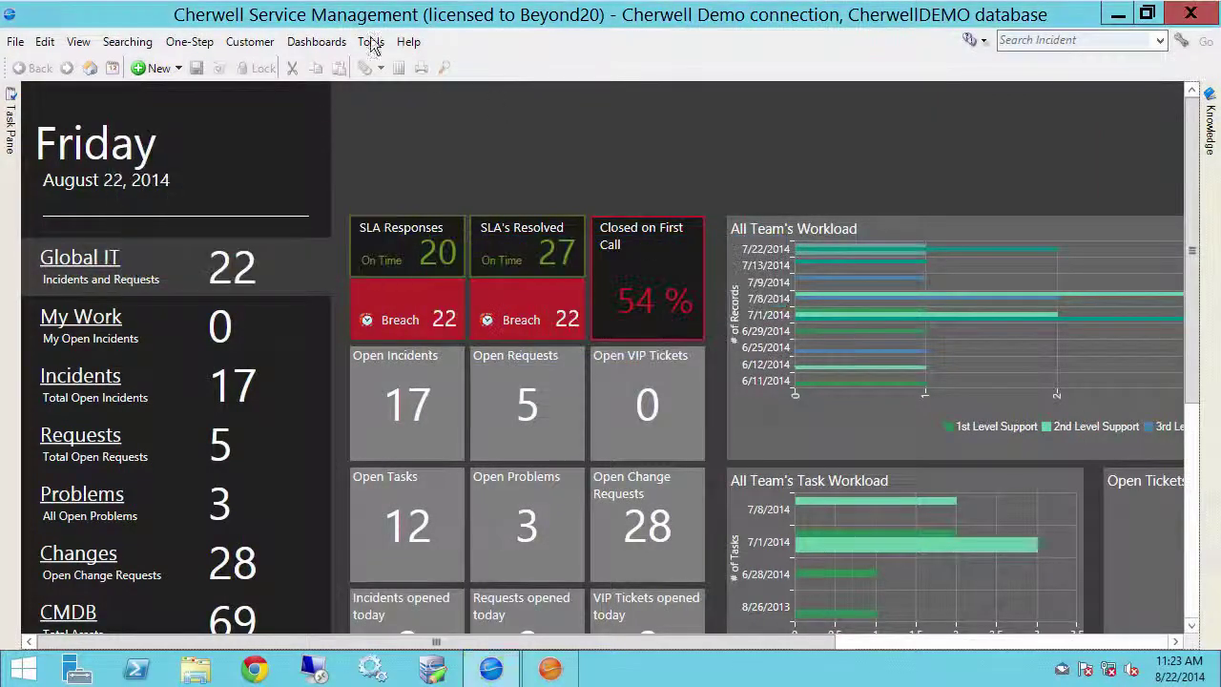
Run the Run and Email Daily Change Report One-Step again from the unassociated One-Steps.
left_click(190, 42)
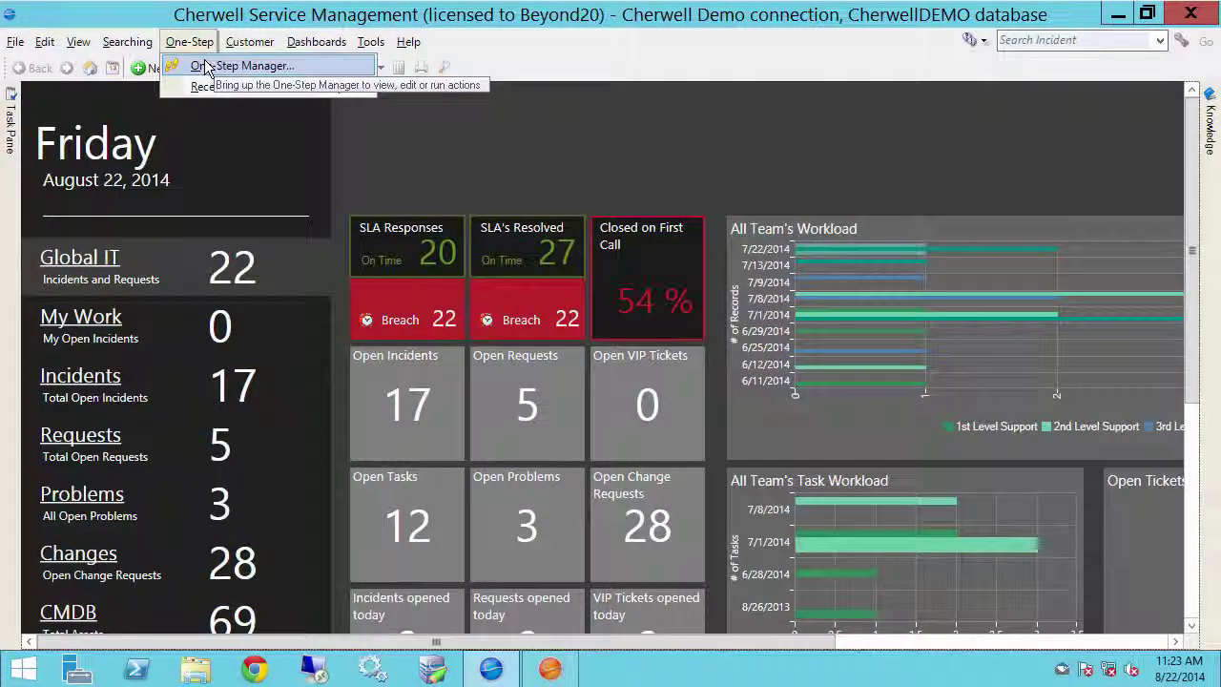
left_click(205, 66)
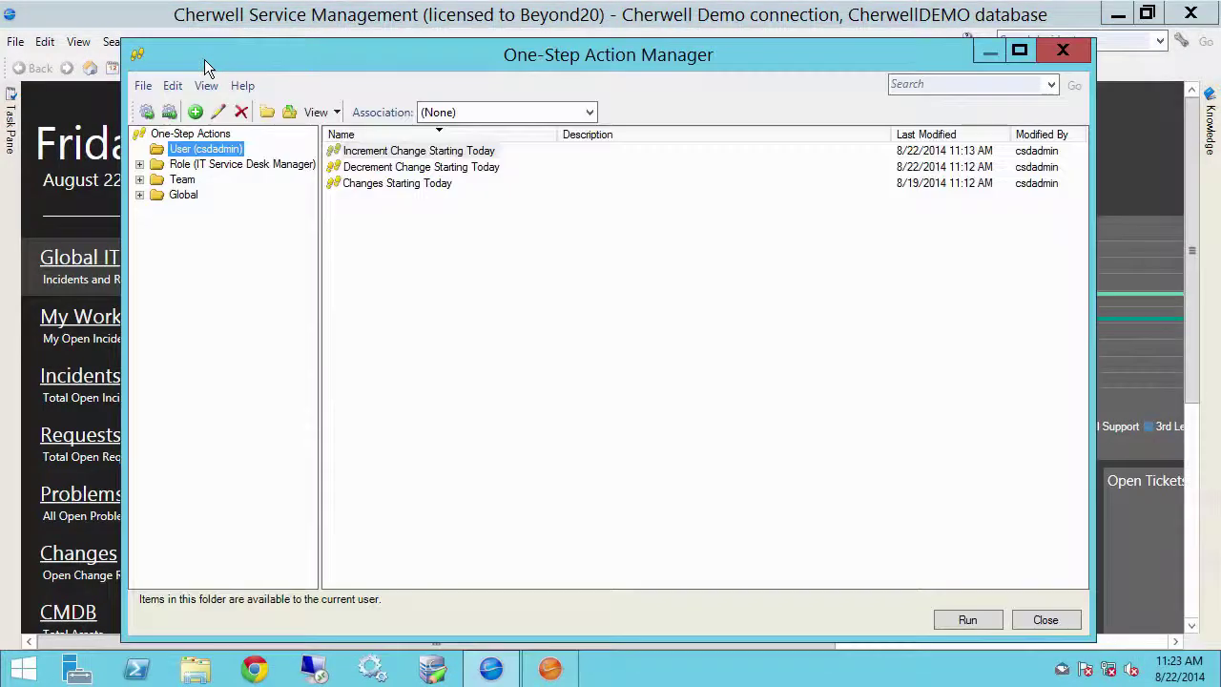
left_click(511, 114)
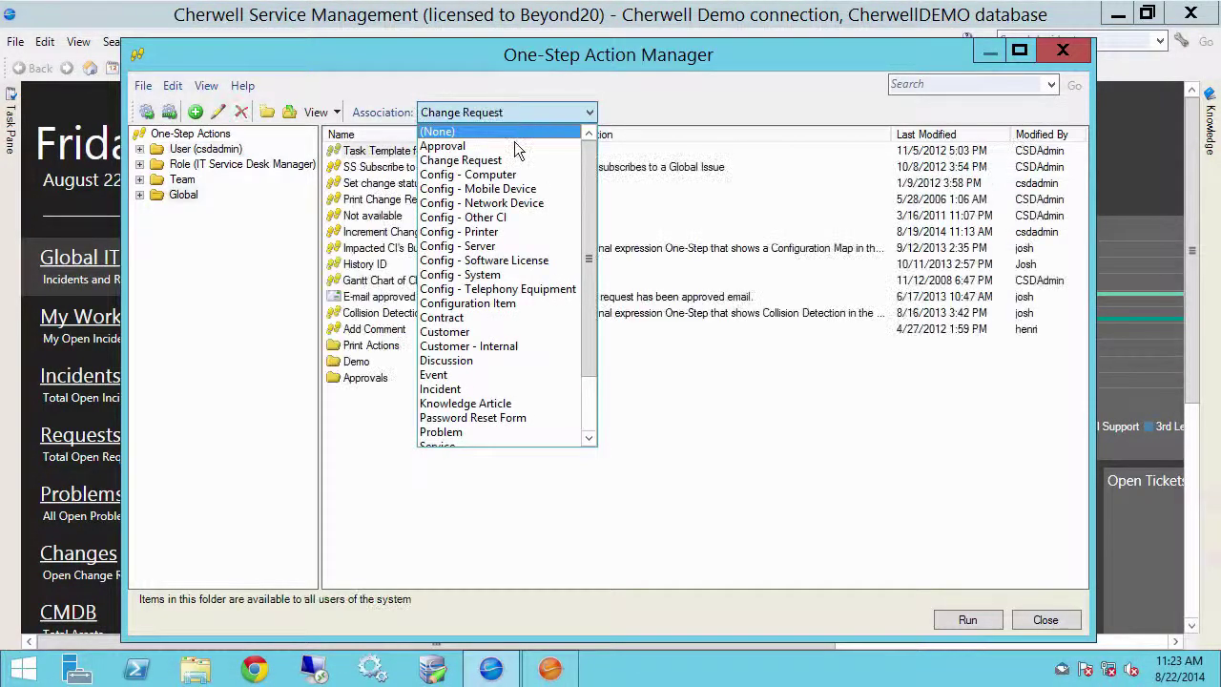
left_click(500, 133)
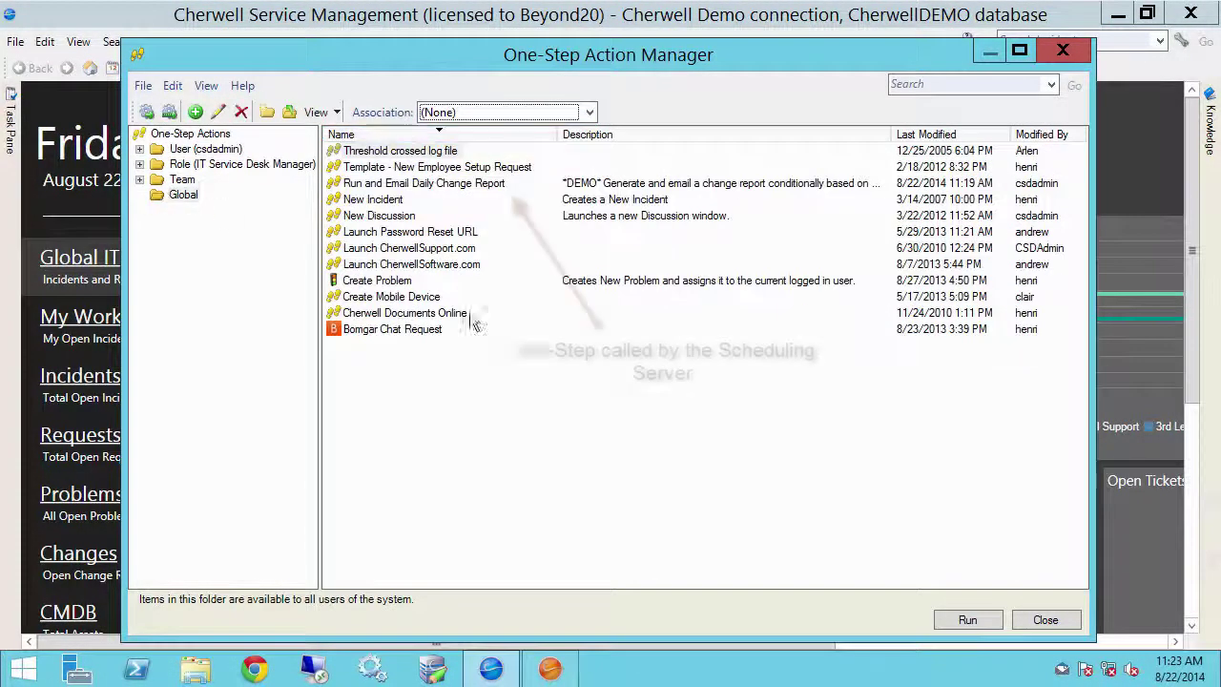
right_click(440, 191)
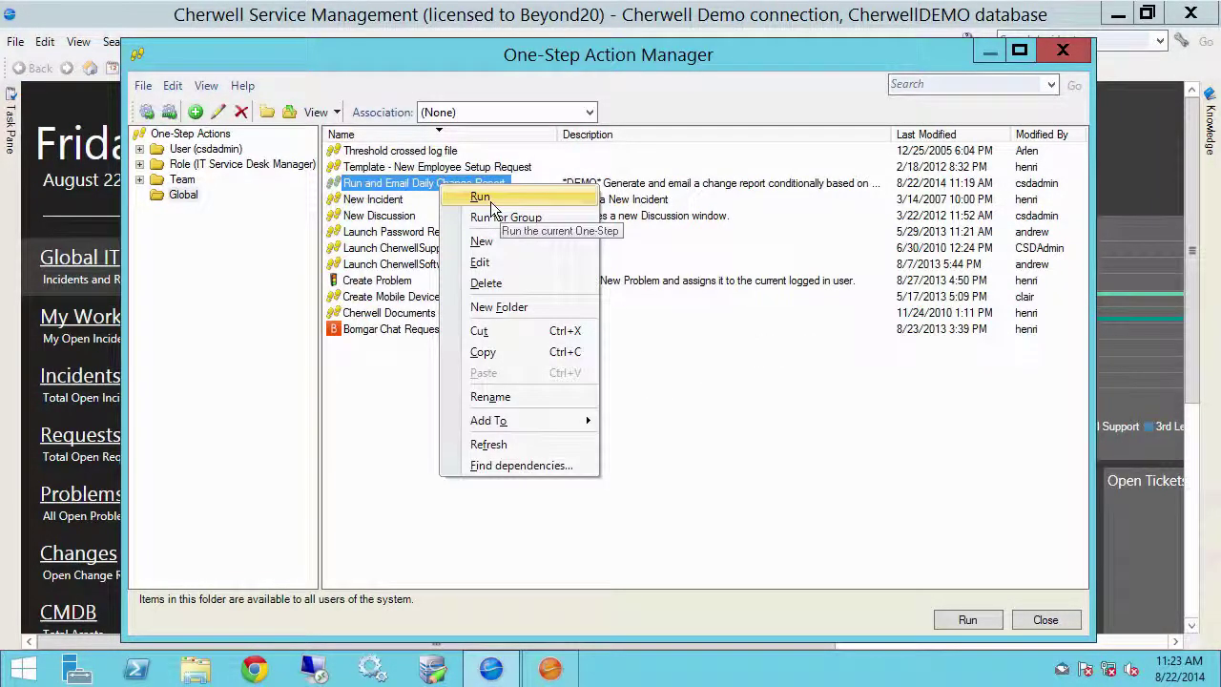
left_click(490, 202)
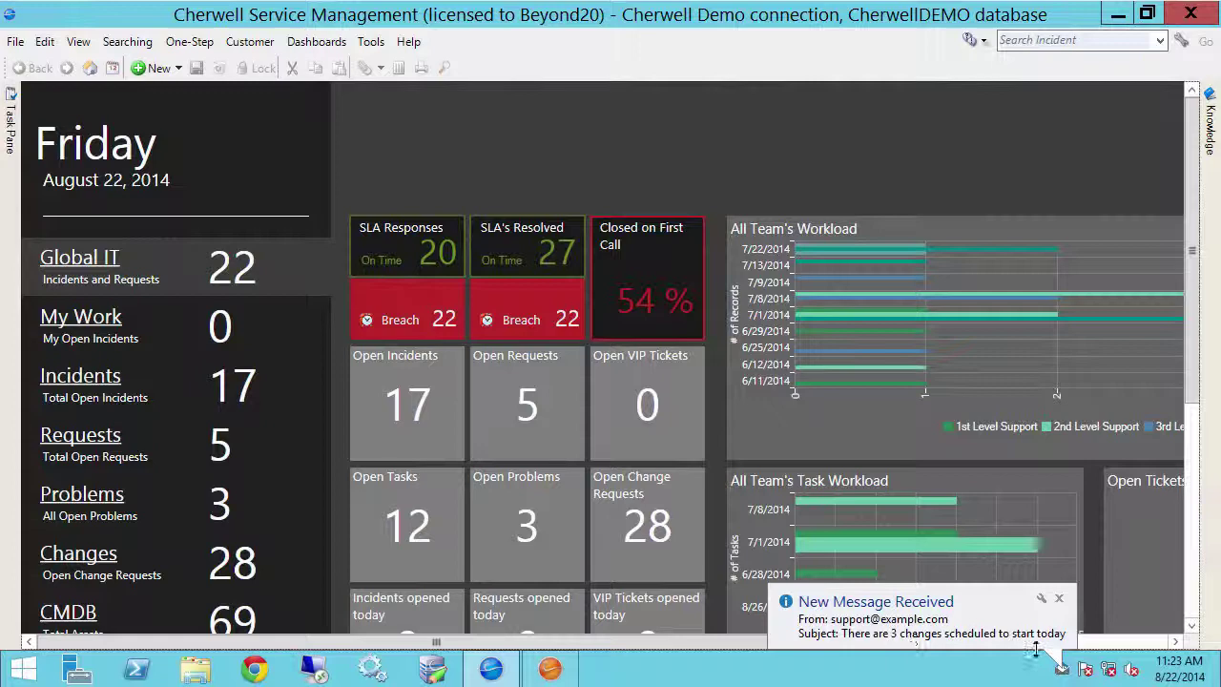
Open the new 3-changes email in a maximized Papercut and launch its attached tmpE081.pdf from the Sections list.
left_click(972, 619)
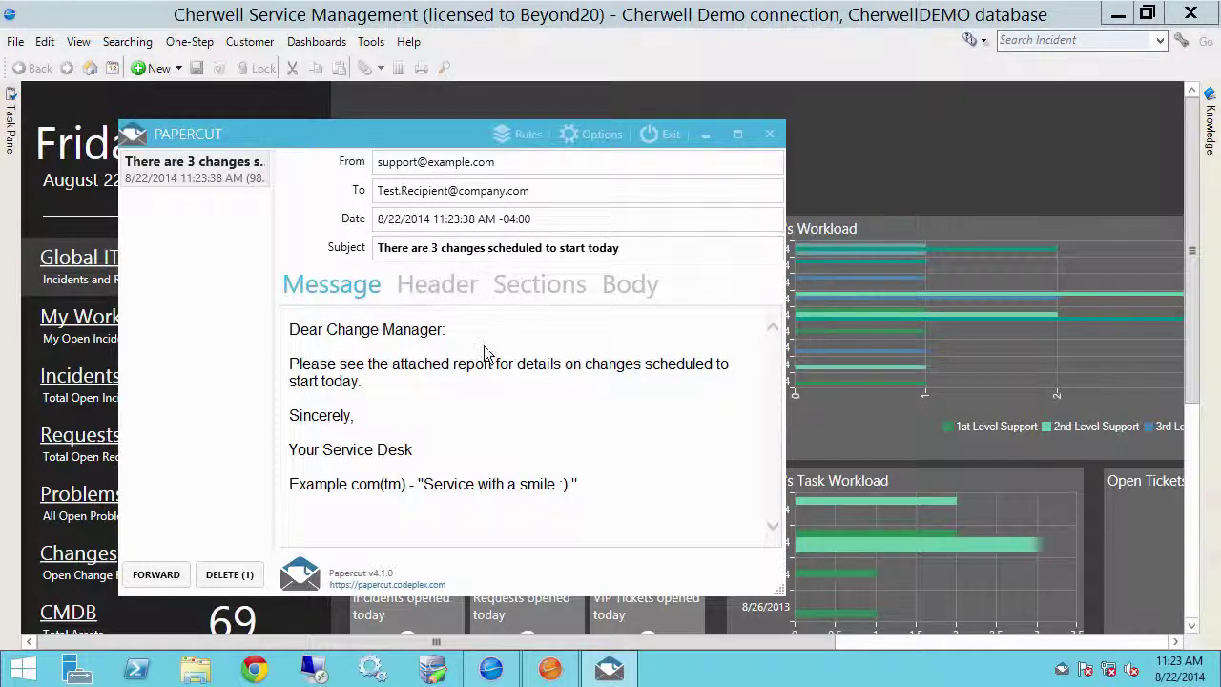
left_click(738, 133)
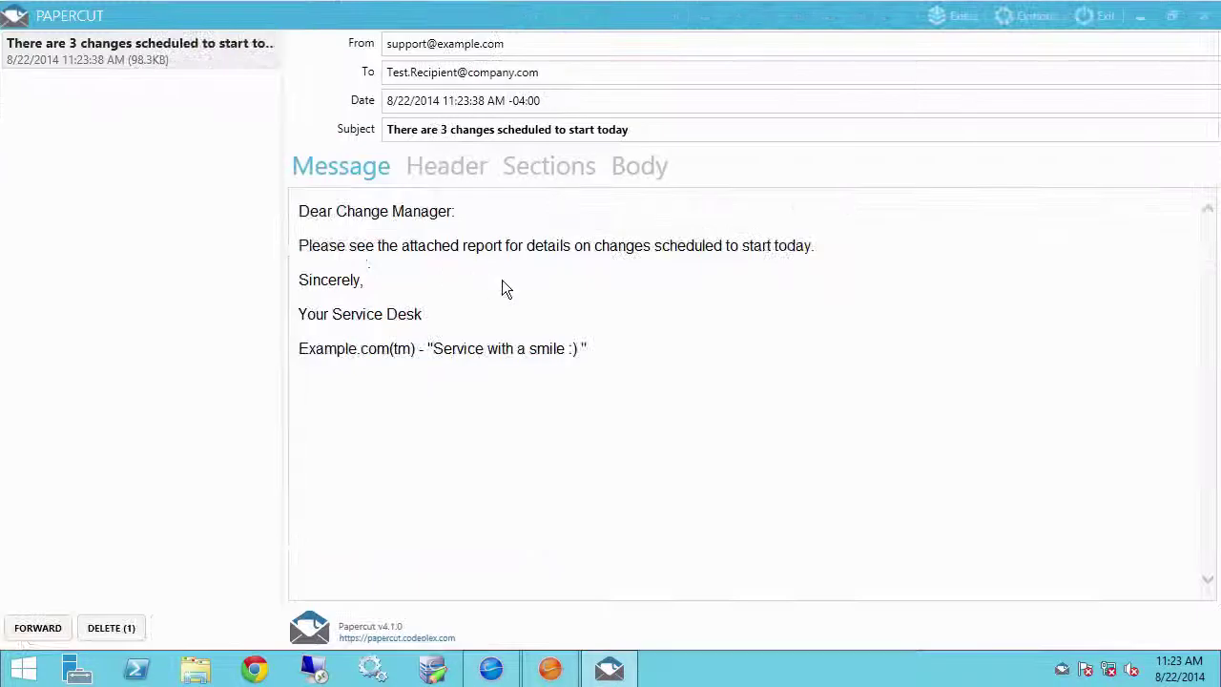
left_click(548, 168)
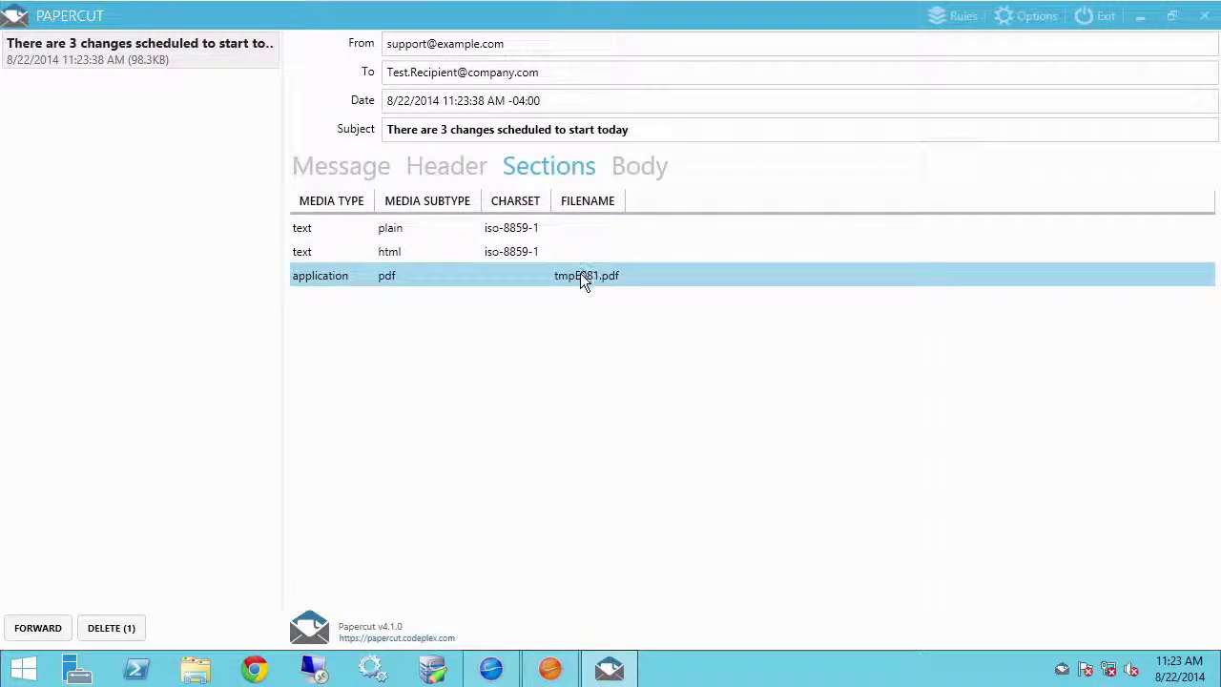
left_click(579, 274)
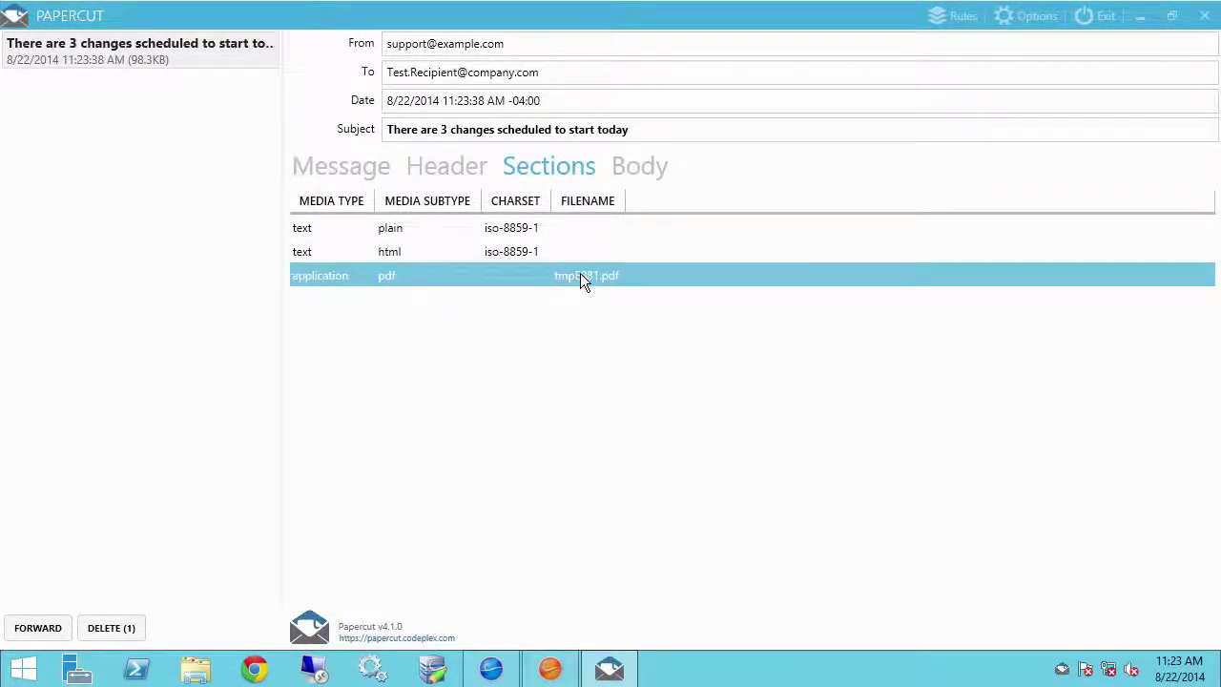
double_click(580, 275)
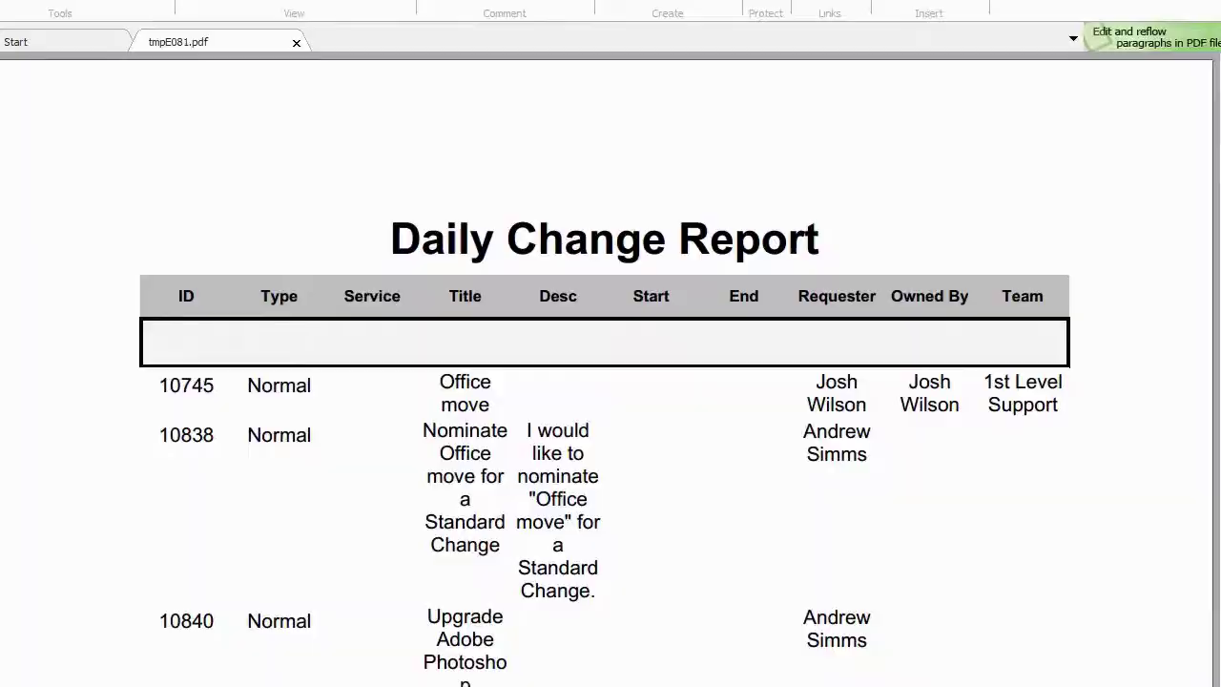